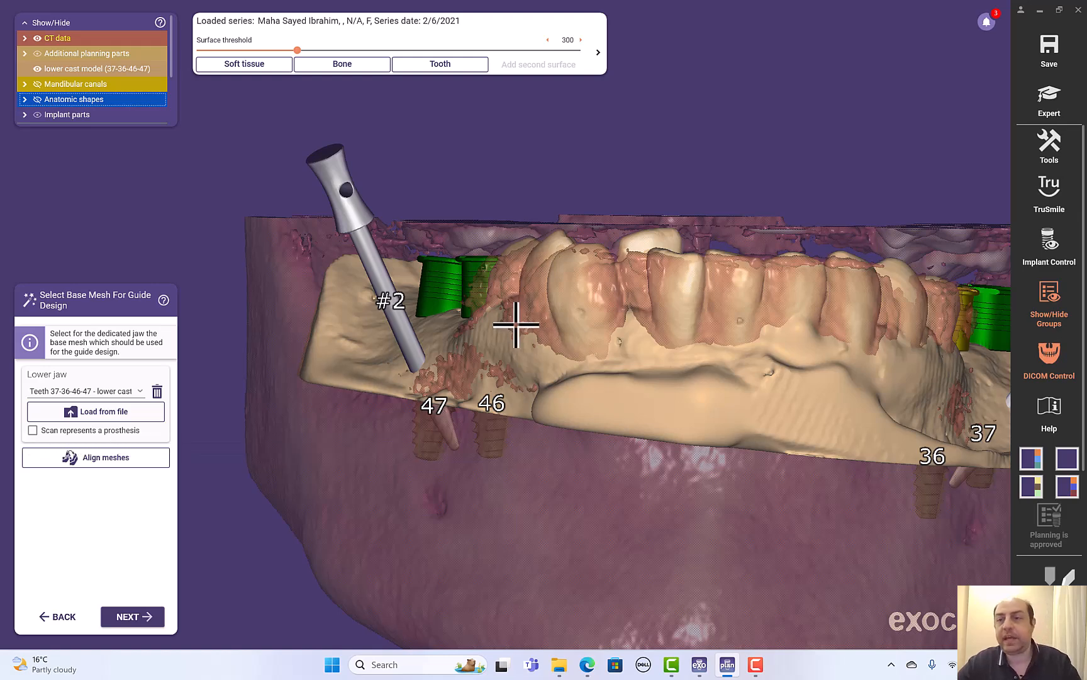
Accept the sleeve mount design and generate the guide bottom with a 0.3 mm undercut block-out offset
right_drag(516, 324, 719, 151)
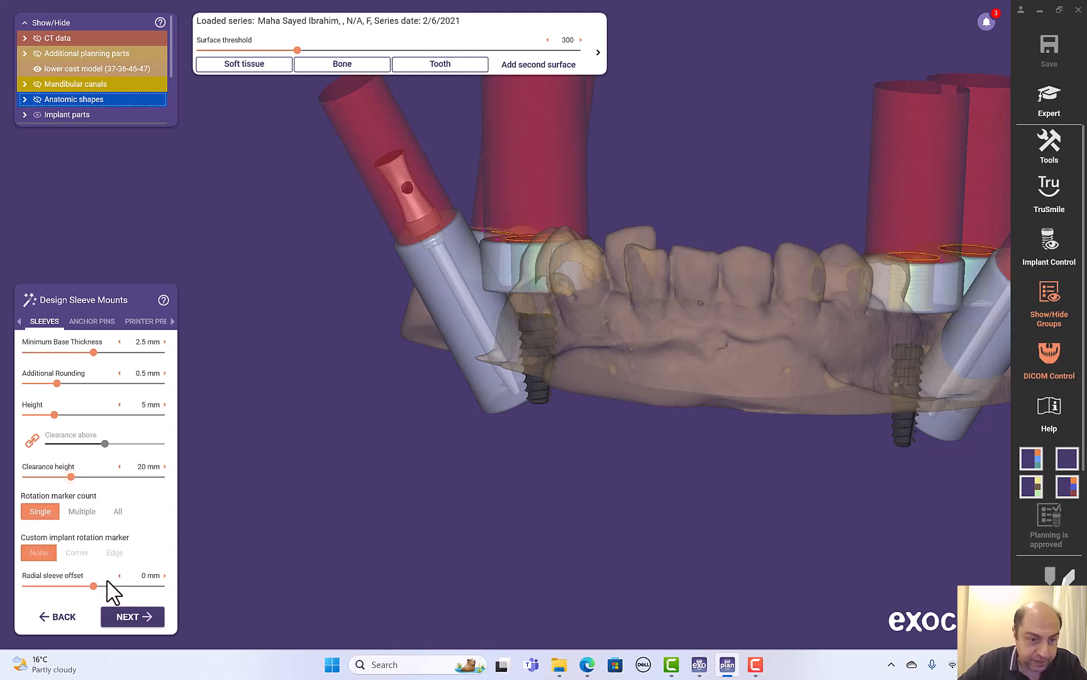
click(129, 616)
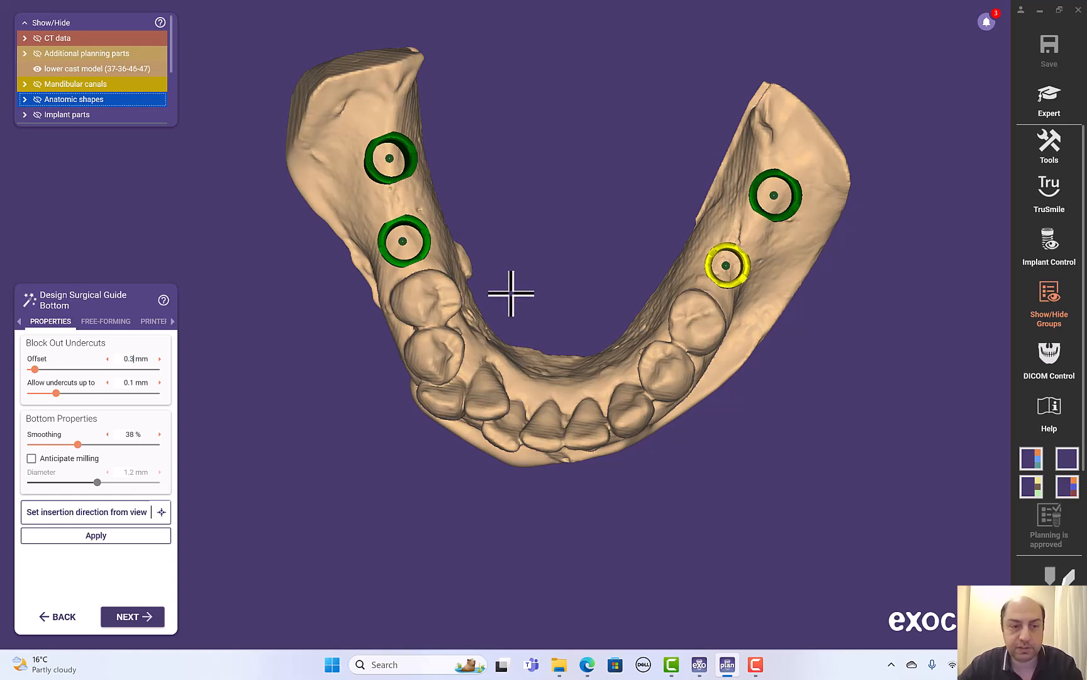
text(3)
right_drag(371, 472, 371, 465)
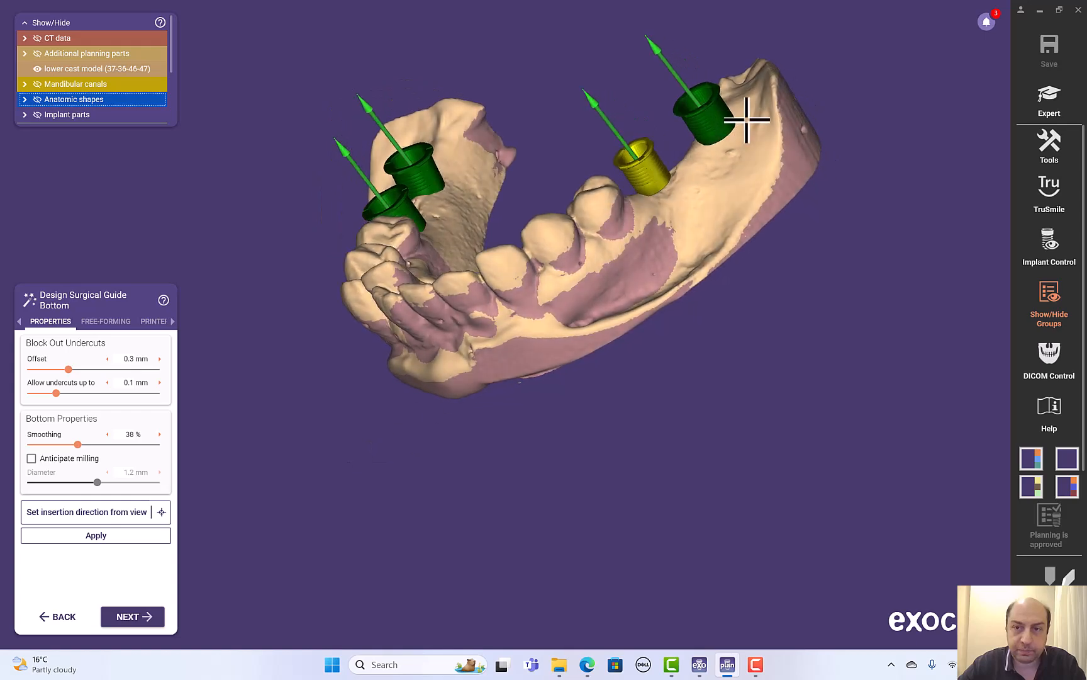
mouse_move(324, 543)
right_down()
mouse_move(336, 537)
mouse_move(325, 536)
right_up()
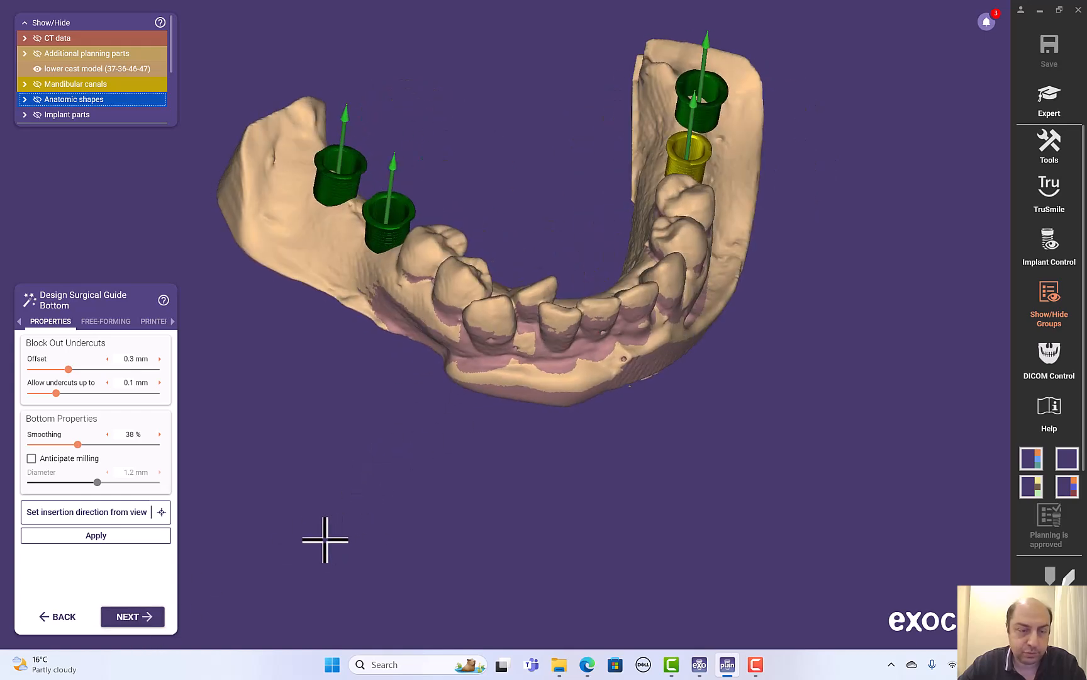
click(120, 539)
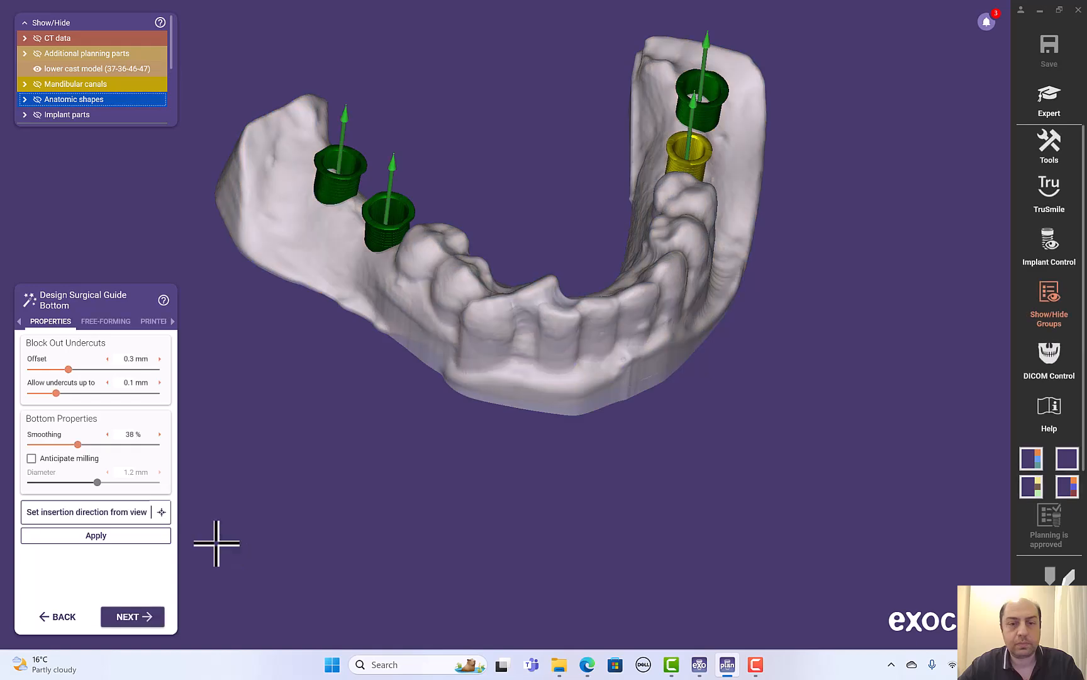
right_drag(665, 468, 725, 222)
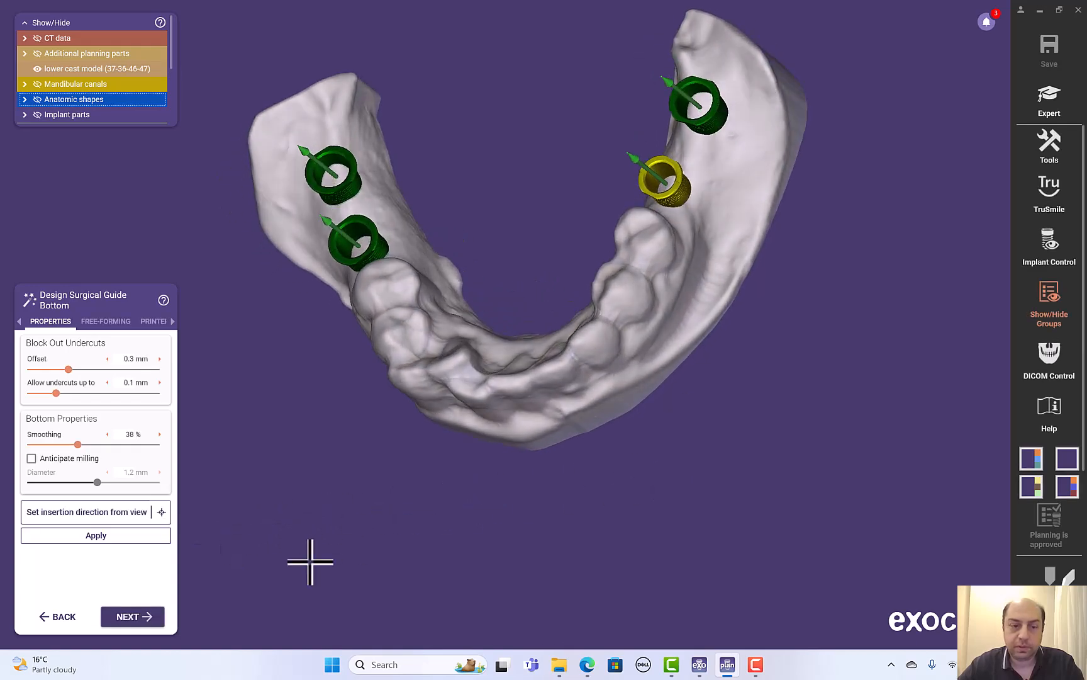
Proceed to the guide top design and start the margin line along the outer gingiva from the 37 sleeve mount to the front teeth
click(126, 614)
right_drag(765, 371, 777, 195)
click(771, 120)
click(766, 157)
click(741, 205)
click(706, 238)
click(659, 267)
click(609, 292)
click(557, 321)
click(513, 334)
click(469, 344)
Continue the outer margin line across the front teeth and back to the anchor pin mount on the 46–47 side
right_drag(357, 423, 377, 408)
click(570, 302)
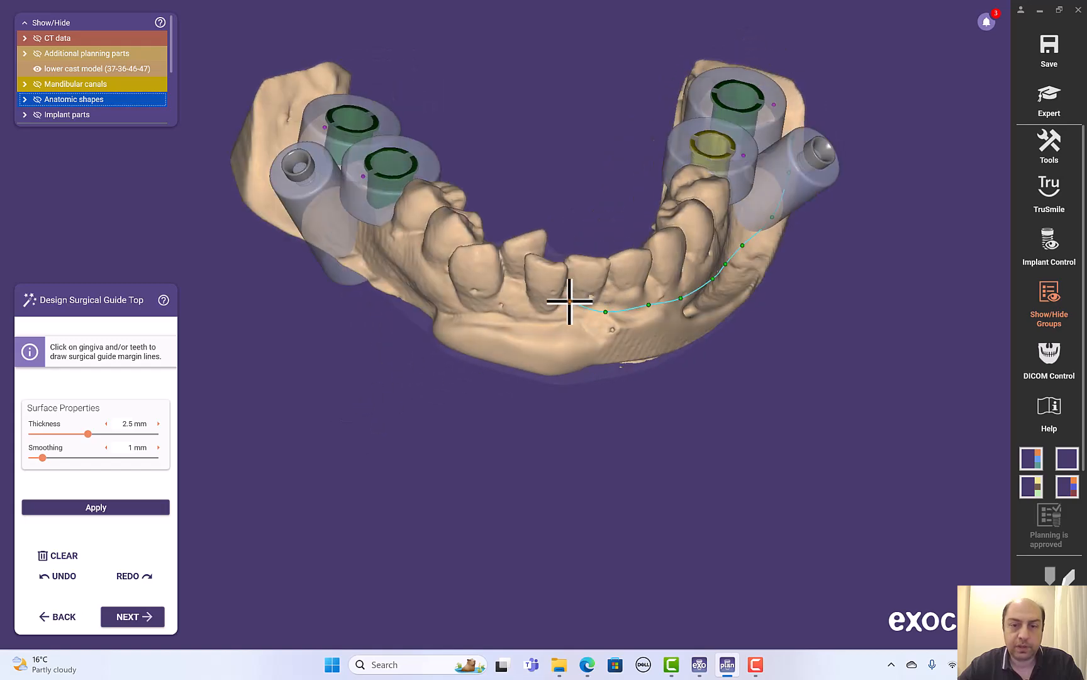
click(505, 296)
click(462, 285)
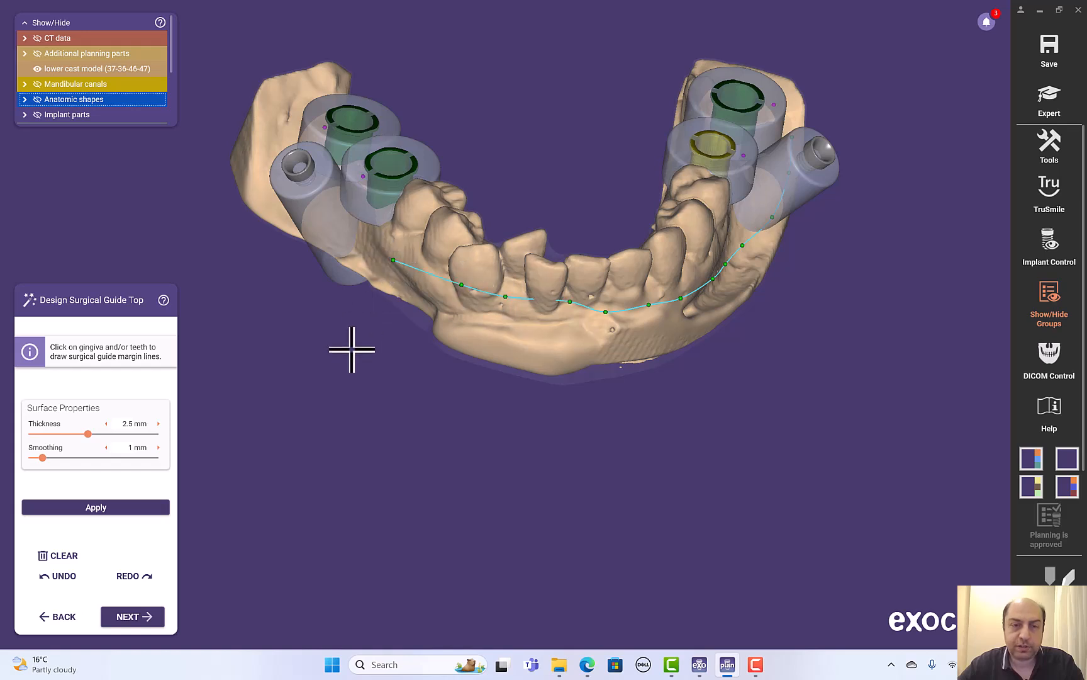
right_drag(352, 347, 362, 352)
click(427, 229)
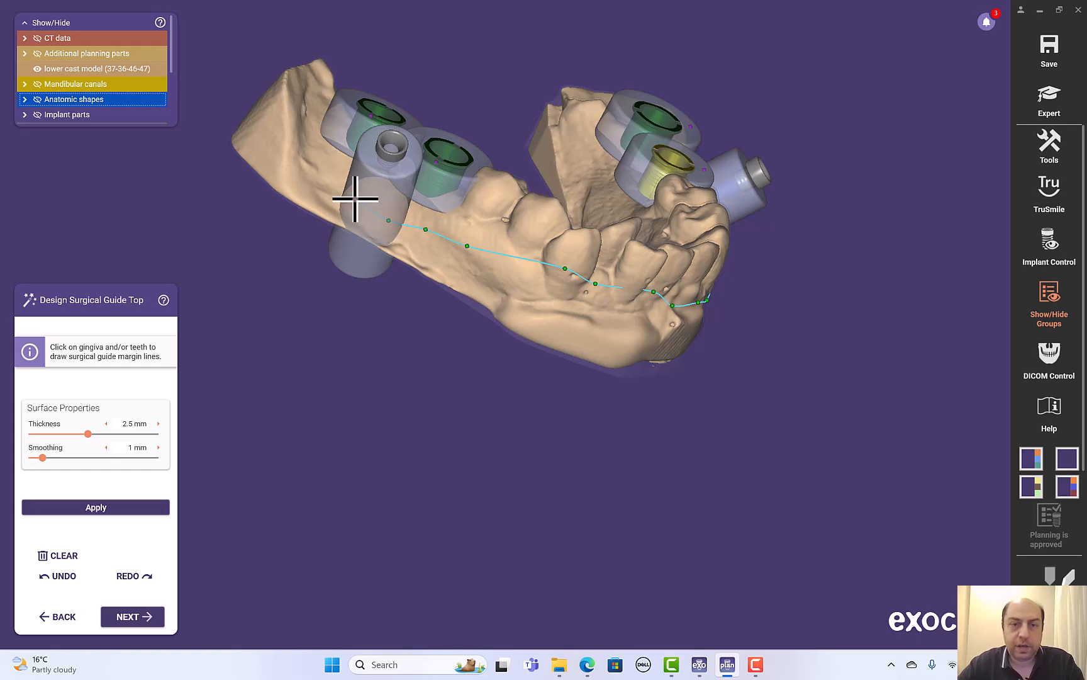
Wrap the margin line behind the 47 sleeve mount and bring it forward along the lingual side of 46
right_drag(496, 105, 469, 131)
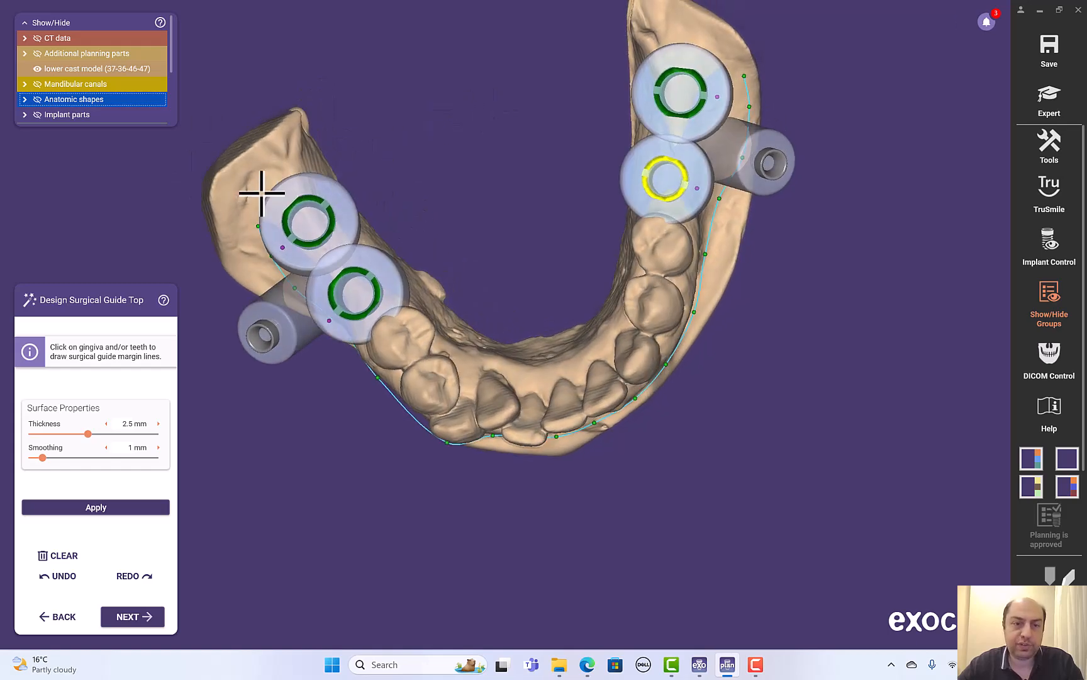
right_drag(374, 164, 301, 184)
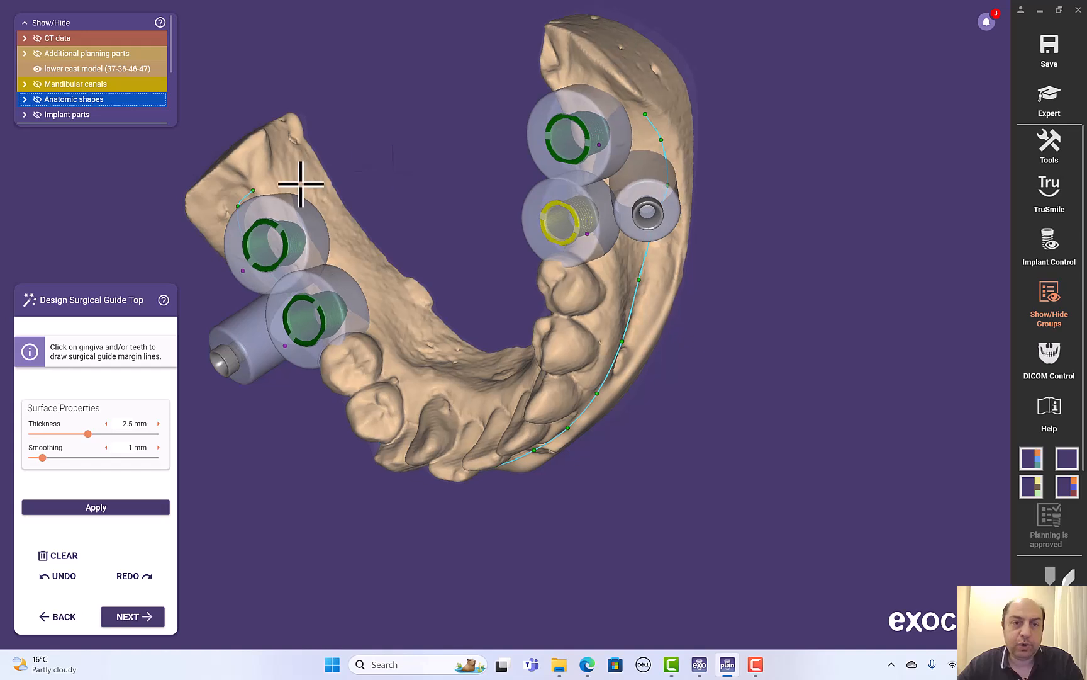
click(296, 187)
click(338, 246)
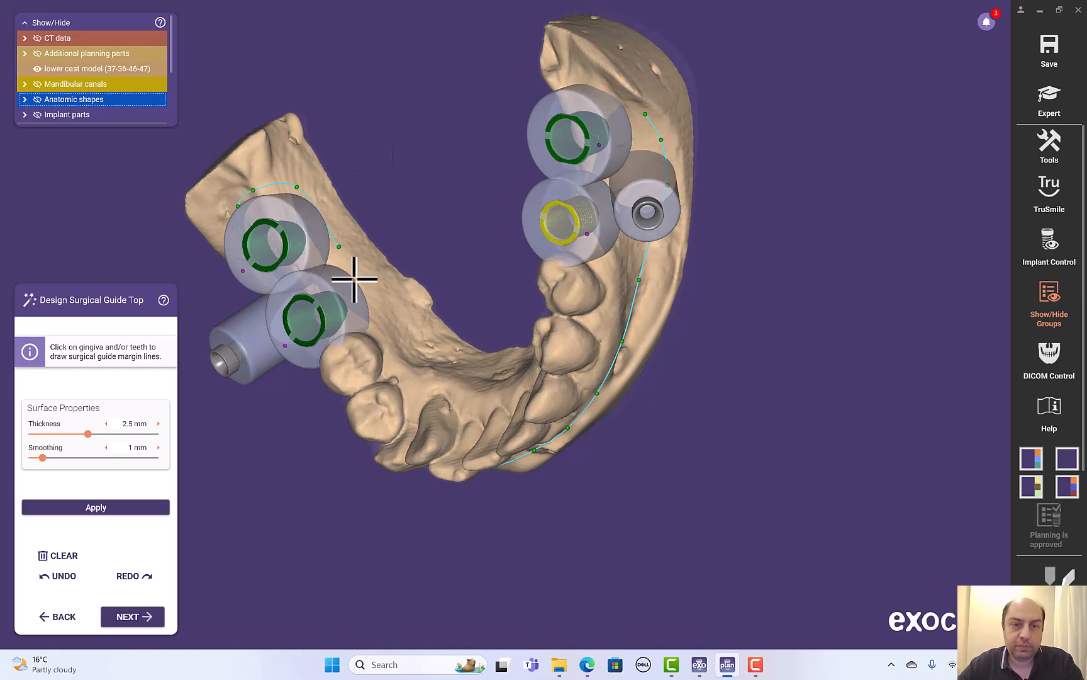
click(363, 289)
click(389, 336)
click(419, 364)
Extend the margin line along the lingual side of the front teeth and back past the 36 and 37 sleeve mounts
right_drag(446, 294, 447, 294)
click(510, 399)
click(565, 404)
click(645, 368)
right_drag(600, 297, 696, 334)
click(698, 322)
click(733, 265)
click(772, 198)
Close the margin line around the back of the 37 sleeve mount and check its course
right_drag(927, 199, 933, 212)
right_drag(686, 305, 649, 261)
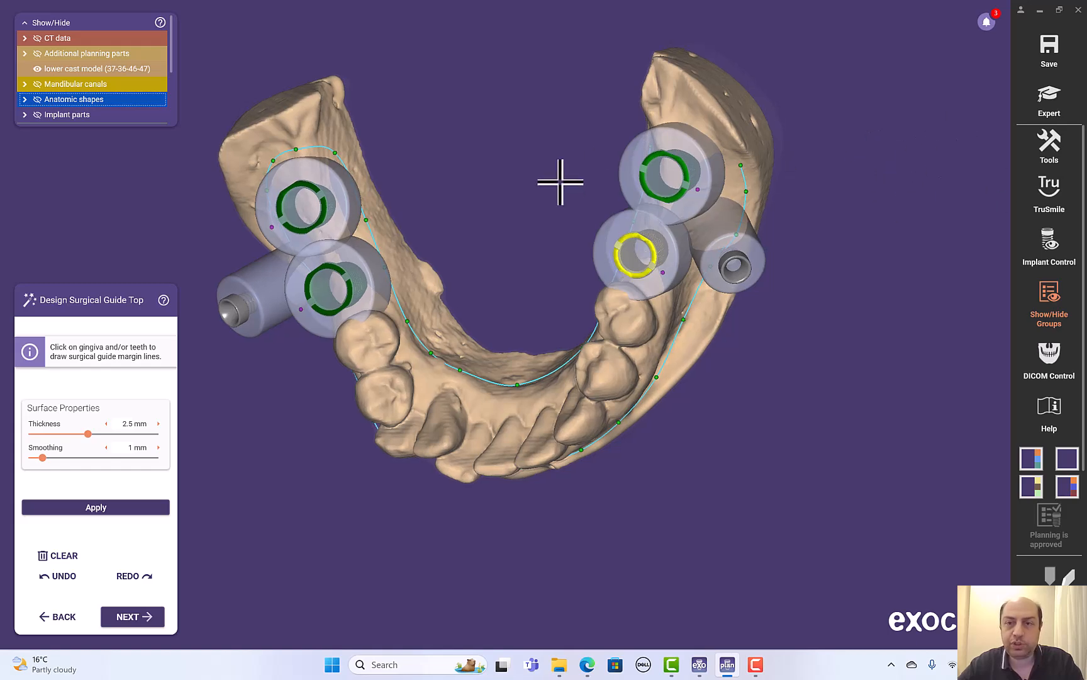
right_drag(560, 183, 567, 183)
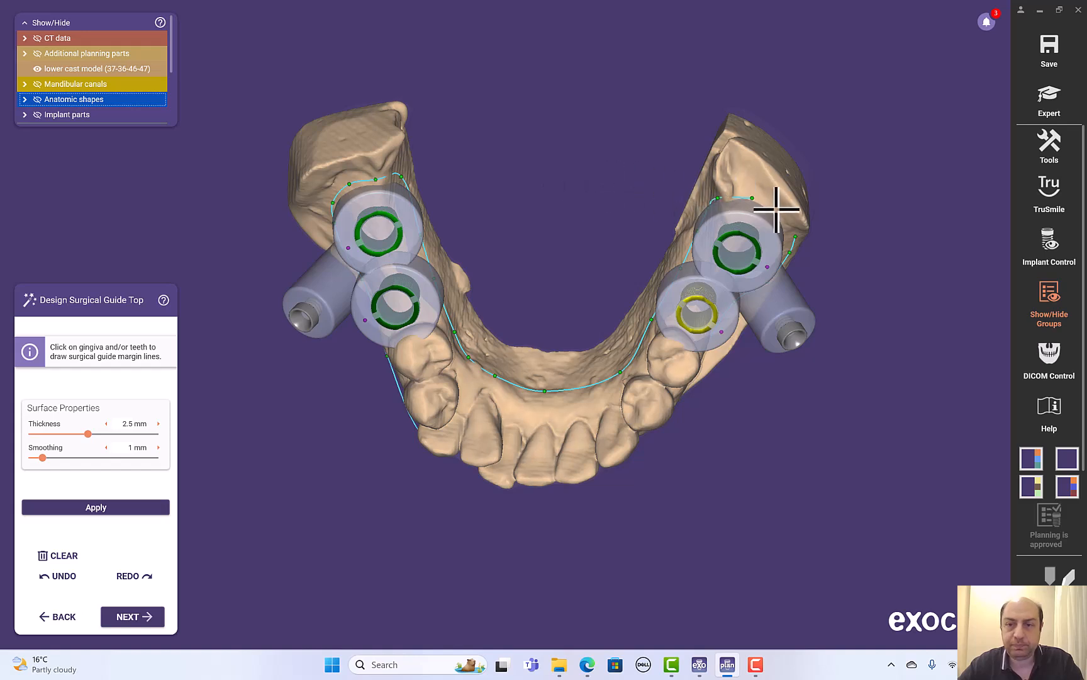
right_drag(789, 230, 847, 256)
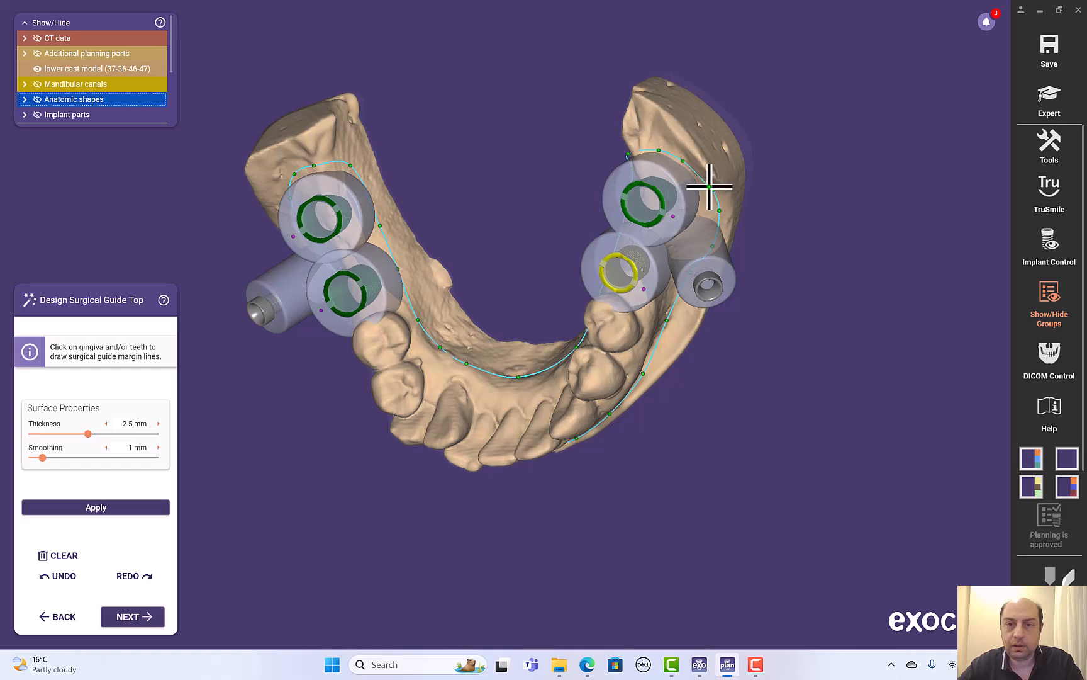
scroll(708, 186, up, 5)
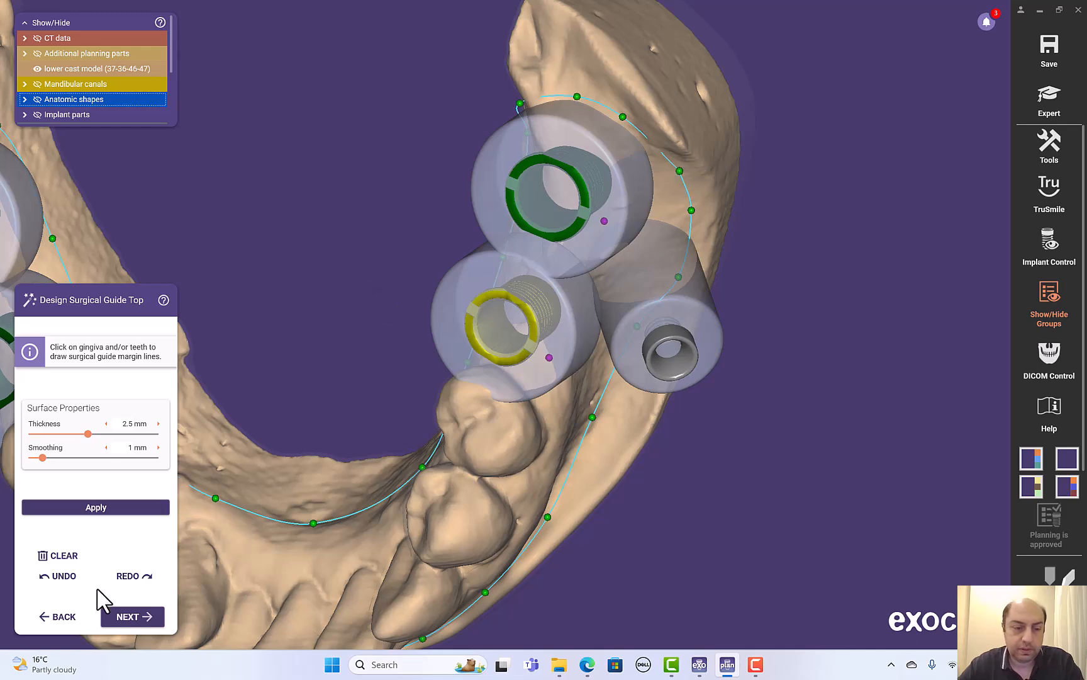
Generate the guide top, place a rectangular window attachment across the lower front teeth, and apply it to the guide
click(129, 617)
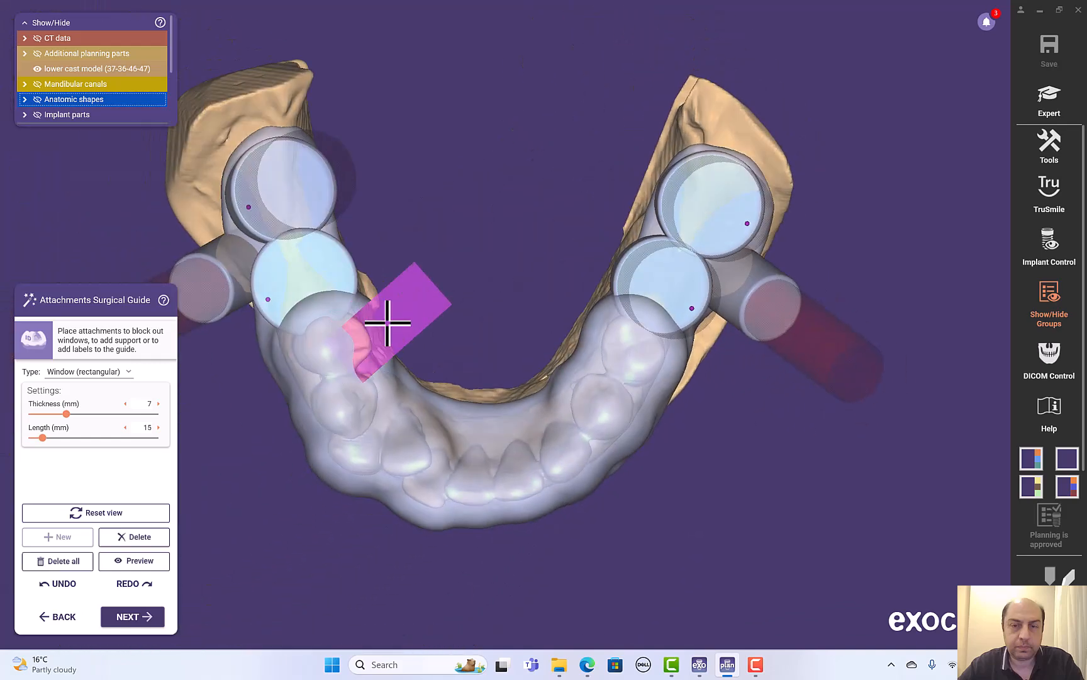
drag(388, 322, 465, 319)
right_drag(465, 319, 465, 310)
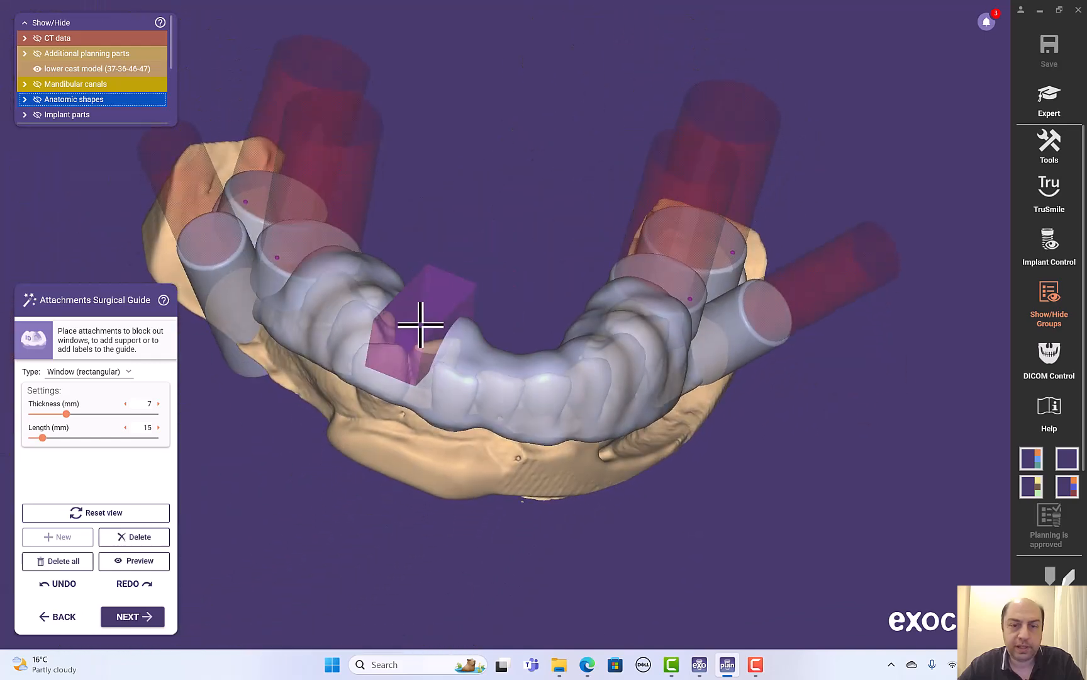
drag(420, 322, 464, 346)
right_drag(494, 338, 493, 329)
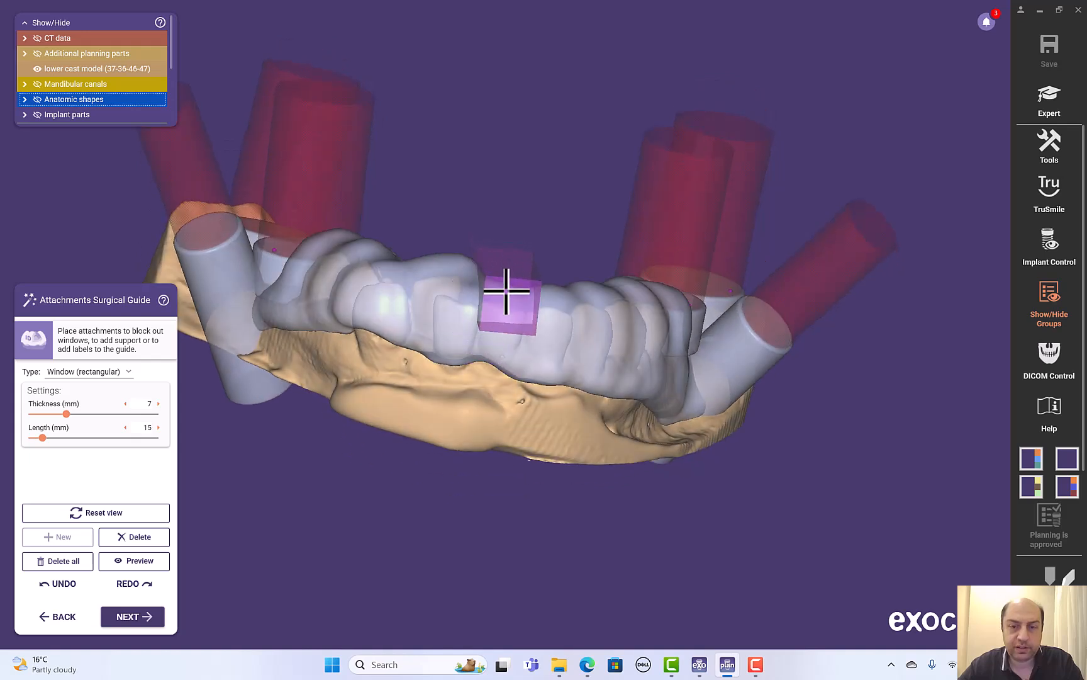
right_drag(527, 209, 527, 218)
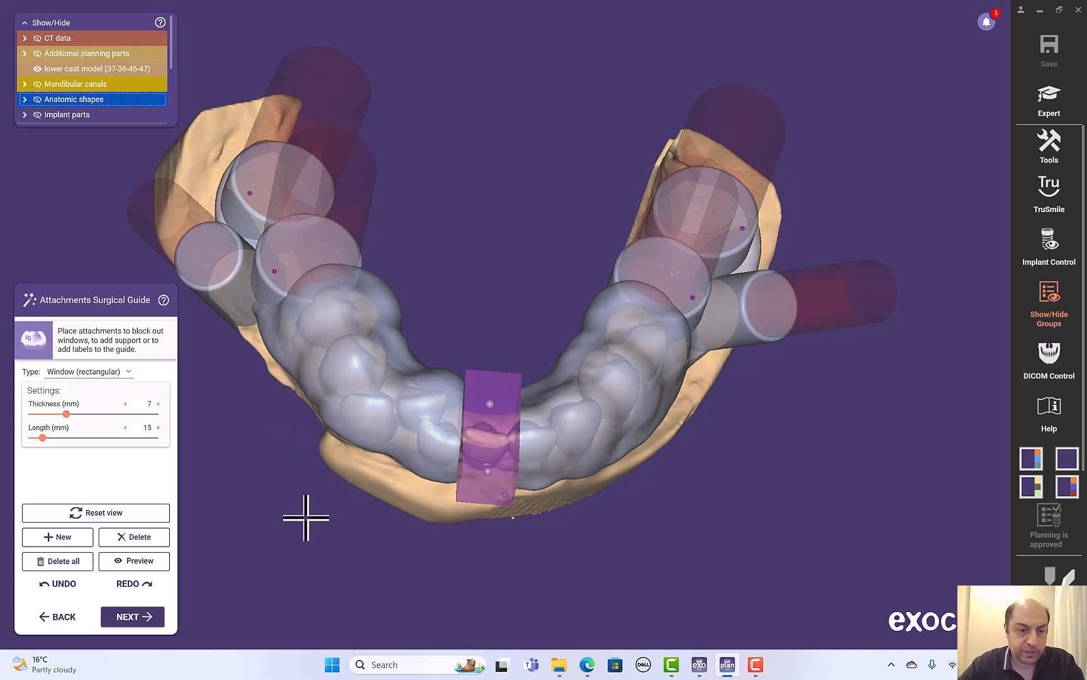
right_drag(536, 339, 517, 296)
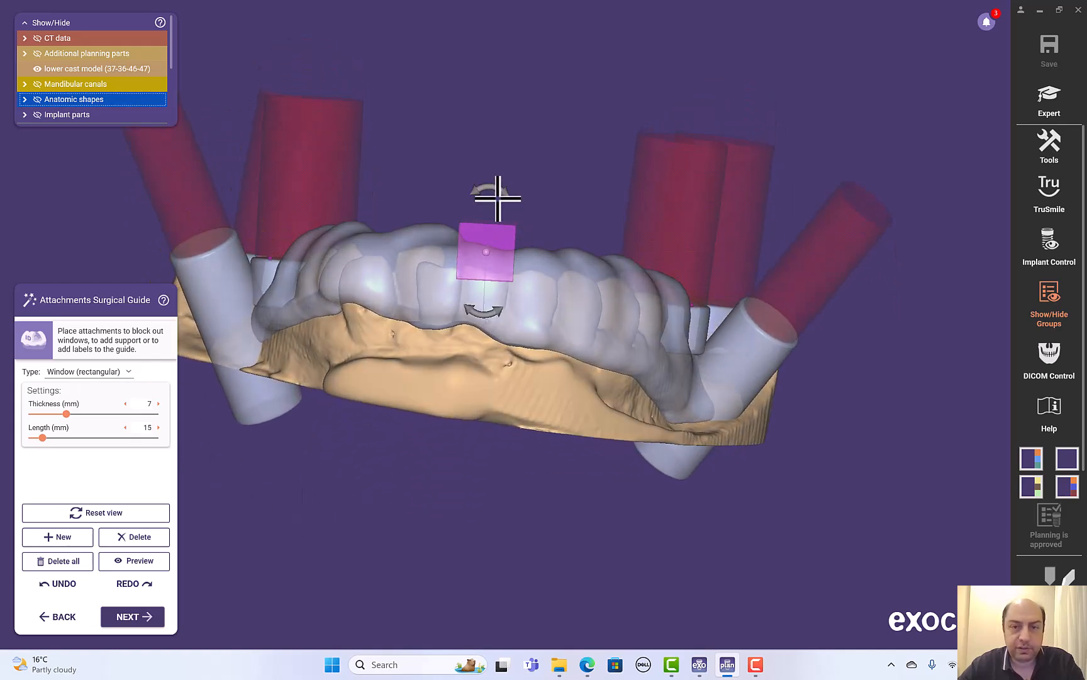
right_drag(502, 194, 556, 213)
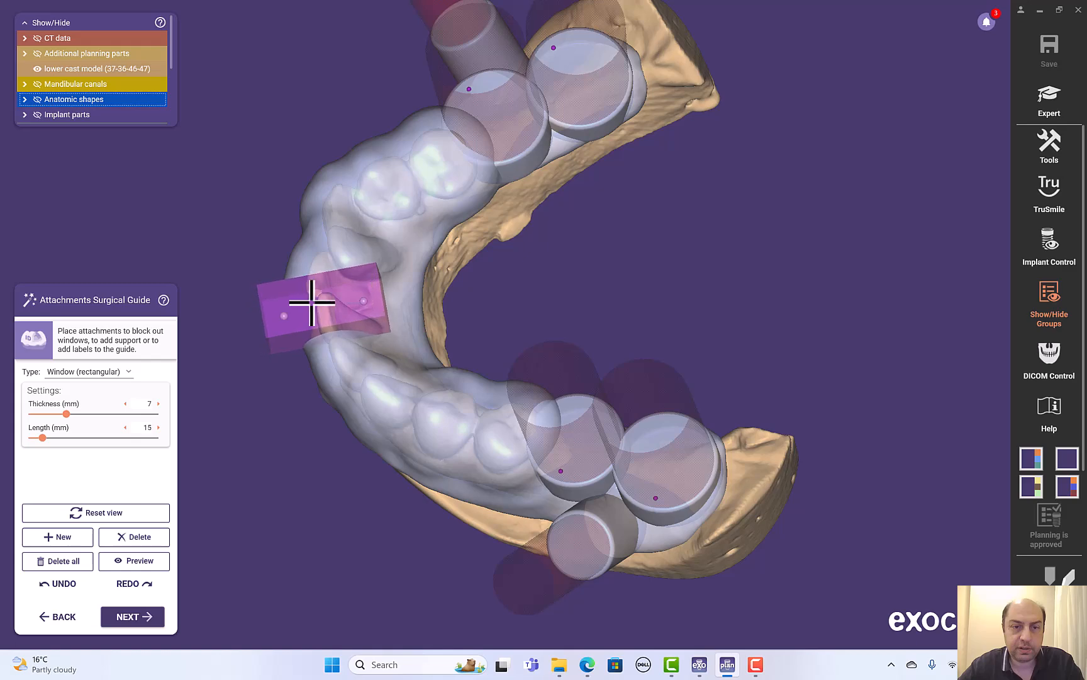
right_drag(305, 308, 266, 369)
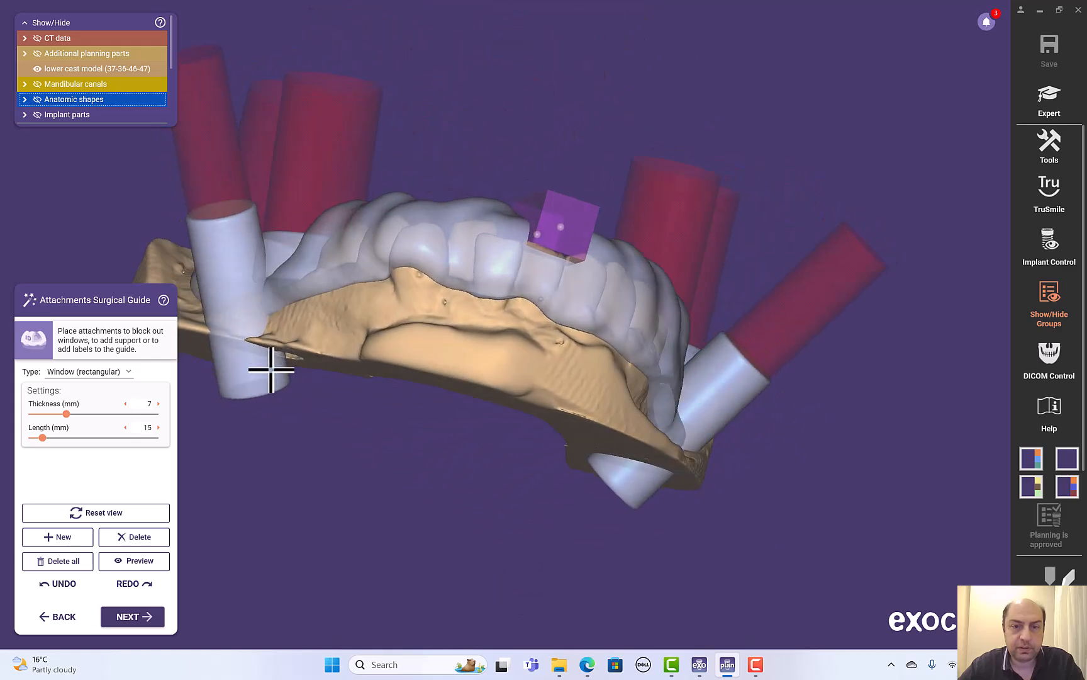
click(139, 615)
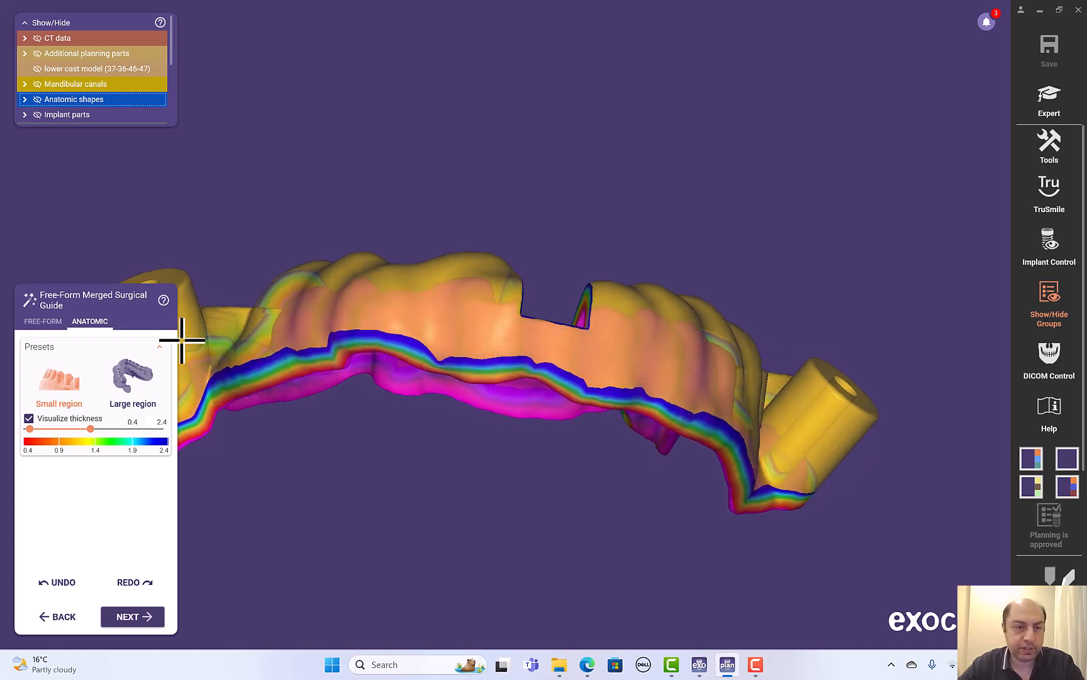
Add material with the free-form brush to the front surface of the guide around the window
click(44, 321)
click(57, 358)
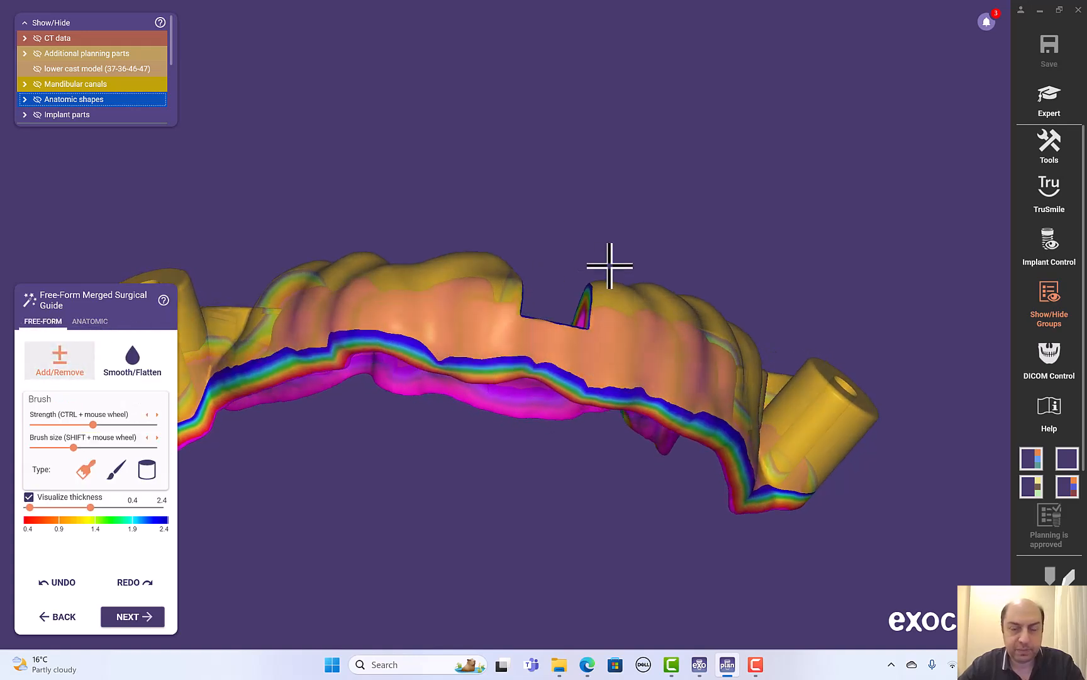
scroll(610, 271, up, 3)
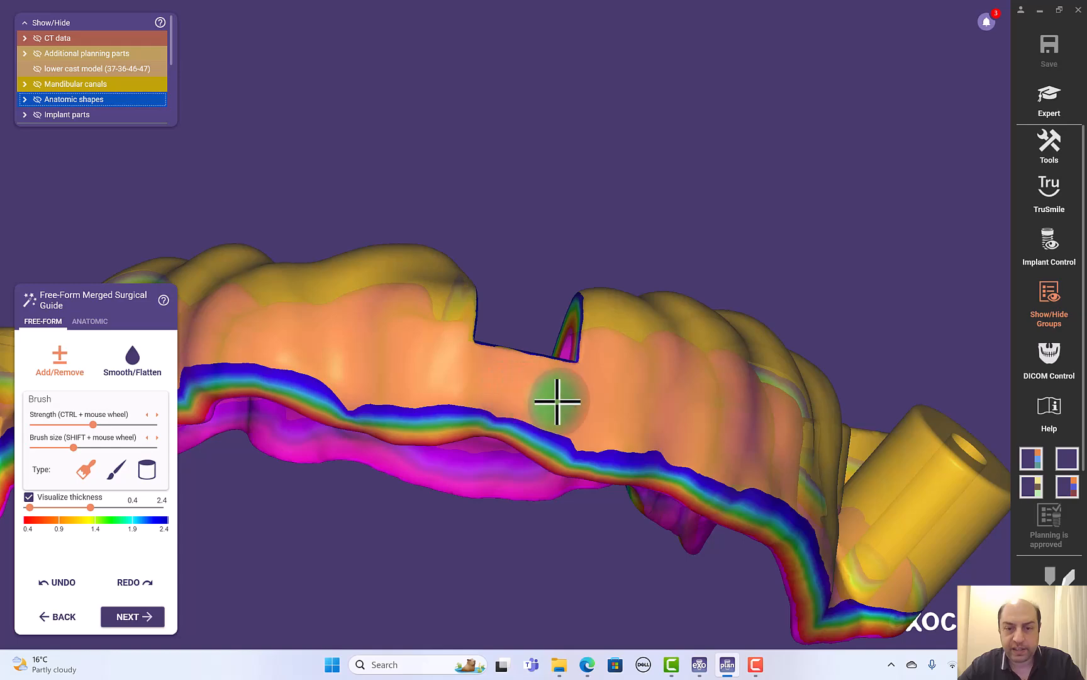
mouse_move(485, 384)
mouse_down()
mouse_move(454, 376)
mouse_move(571, 394)
mouse_move(498, 389)
mouse_move(556, 291)
mouse_up()
right_drag(542, 287, 541, 286)
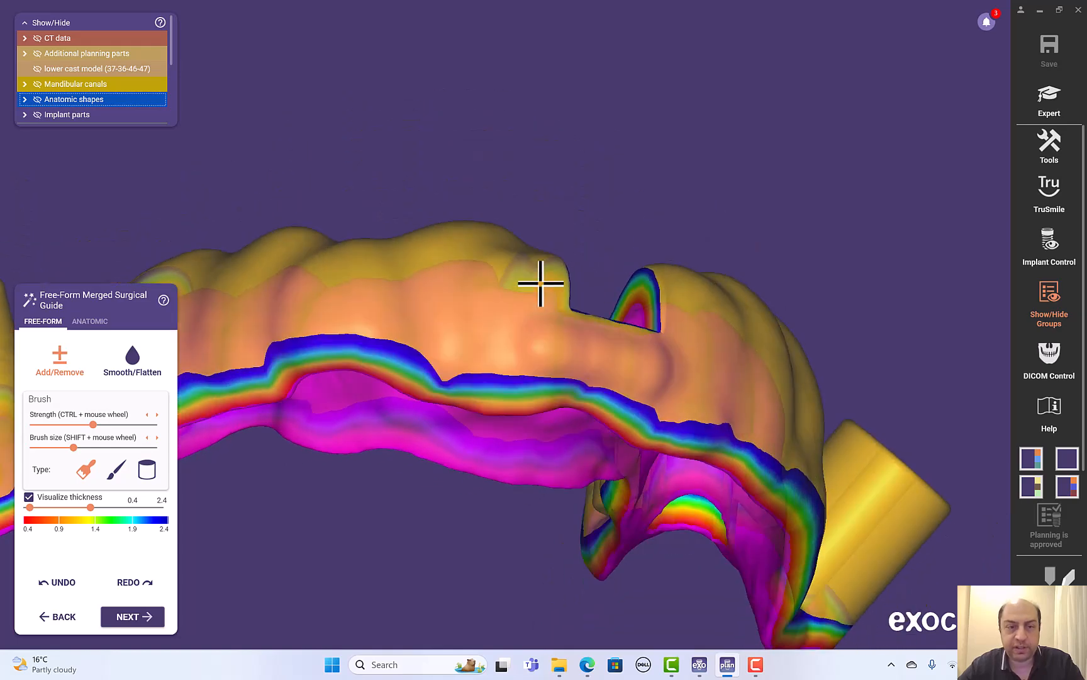
Smooth the built-up area beneath the window and finalize the merged surgical guide
click(165, 368)
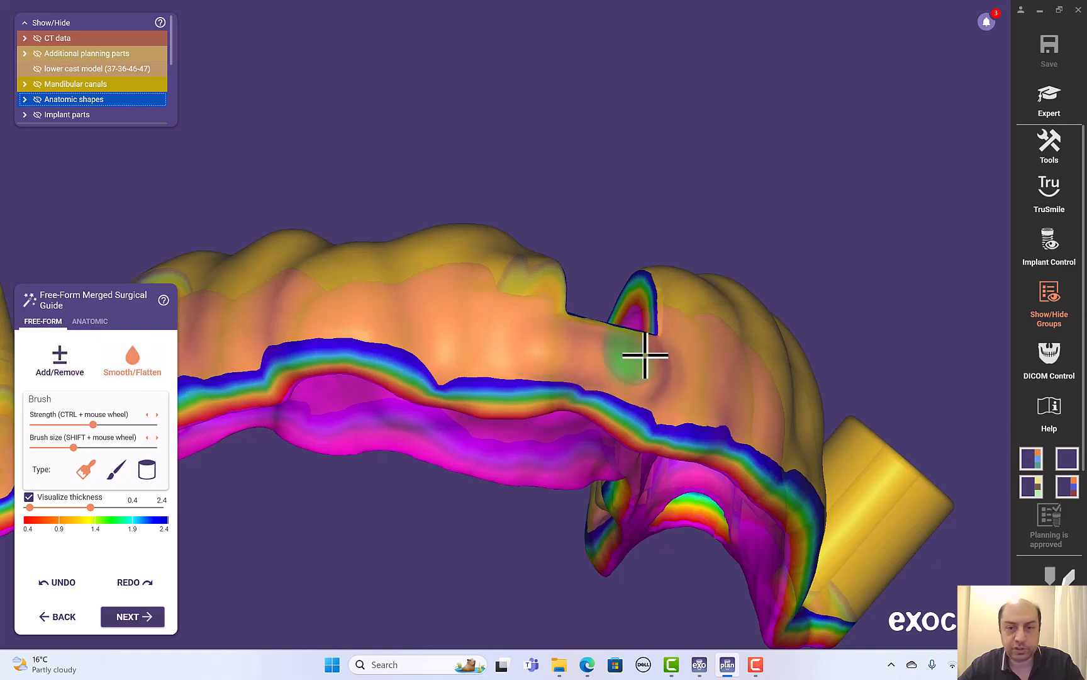
drag(565, 354, 658, 378)
right_drag(606, 266, 446, 257)
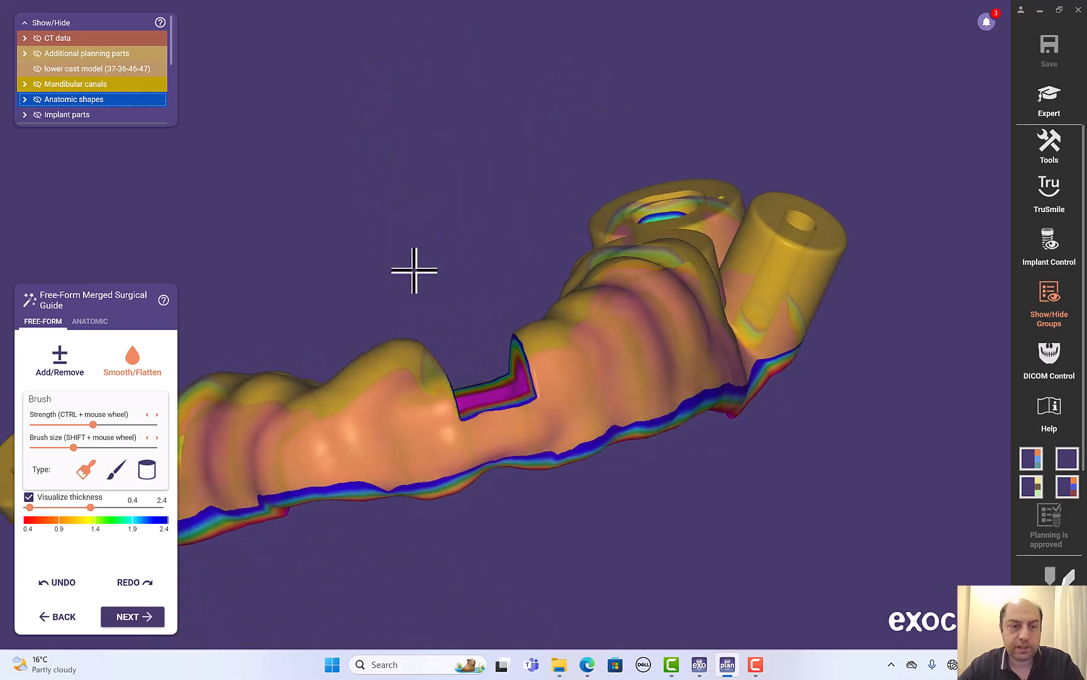
click(129, 616)
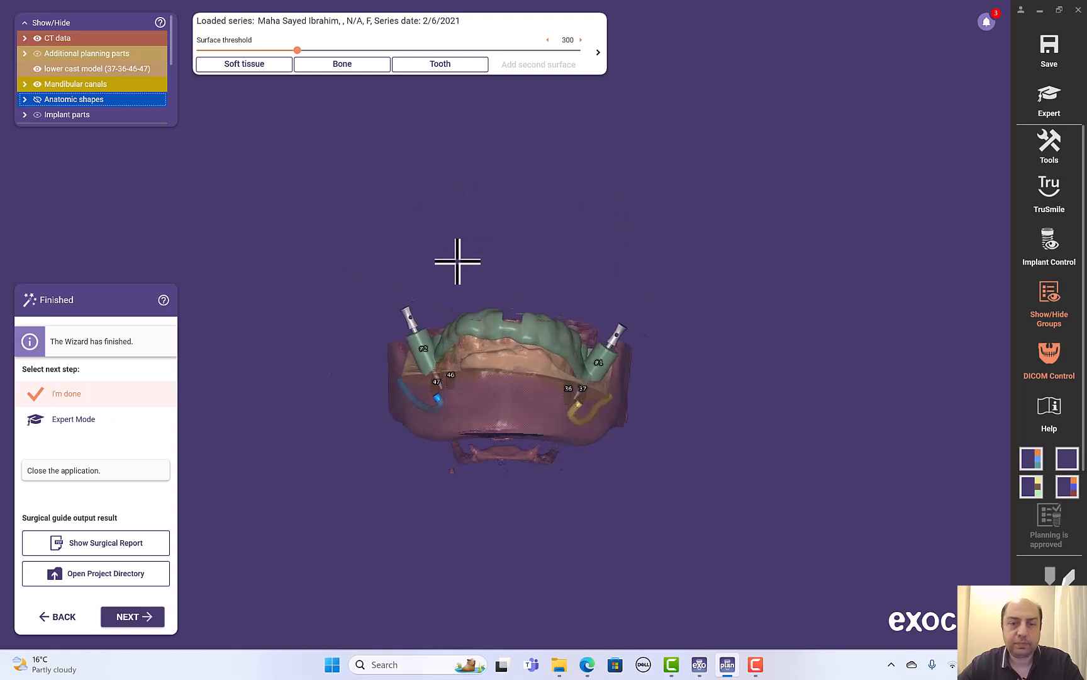
Show the anatomic shapes and hide the mandibular canals and the lower cast model
click(37, 100)
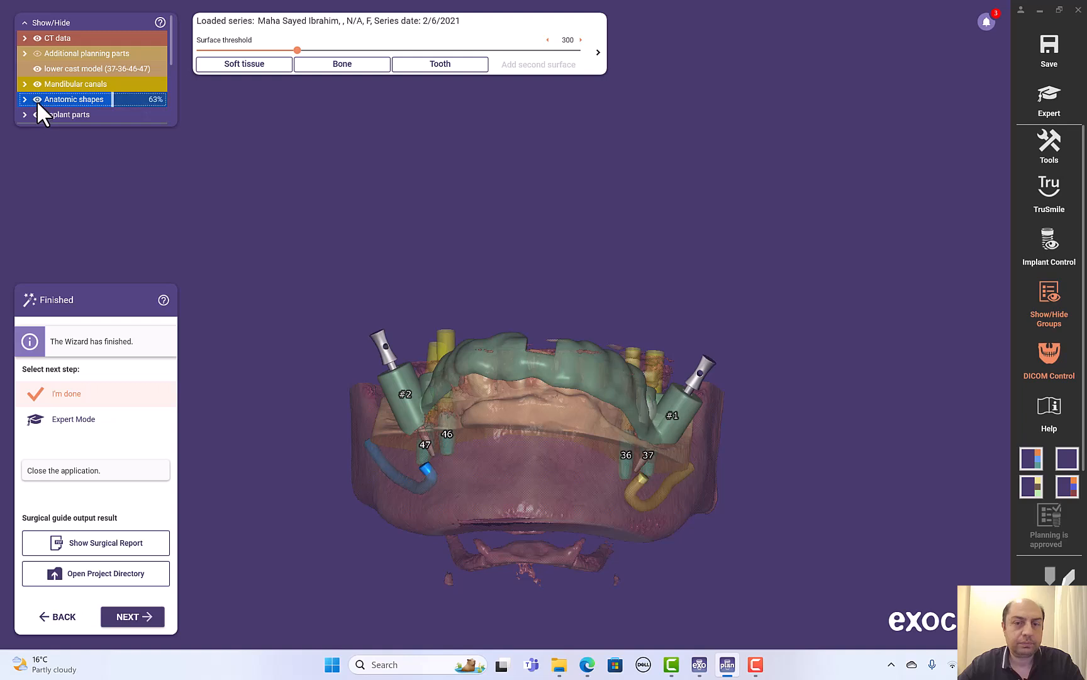
click(38, 84)
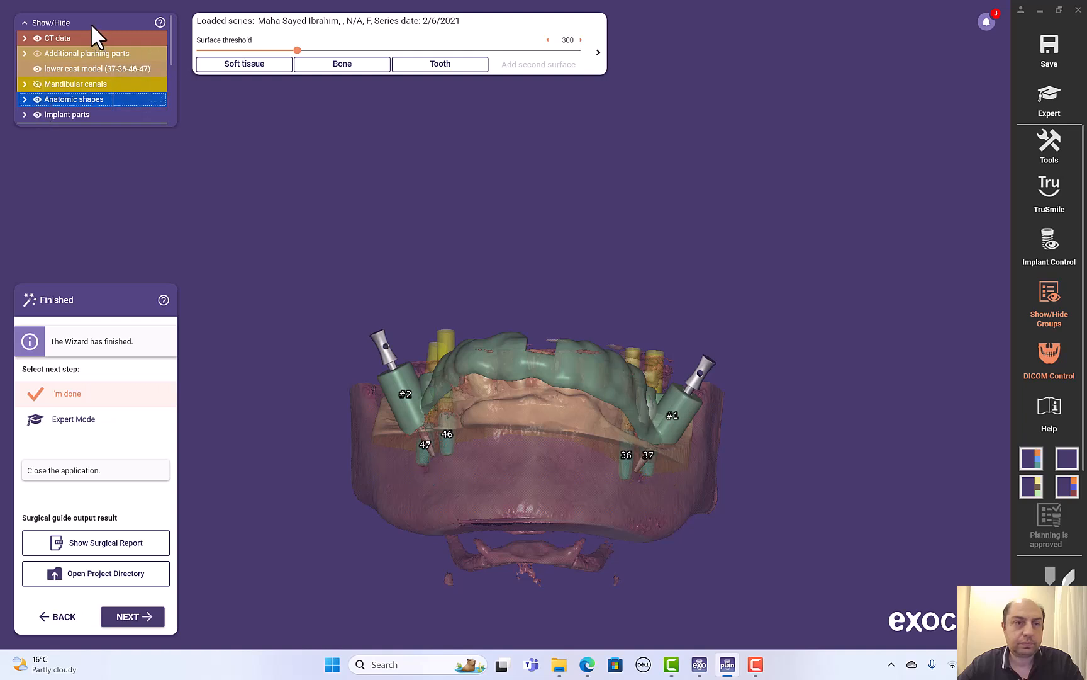
click(32, 69)
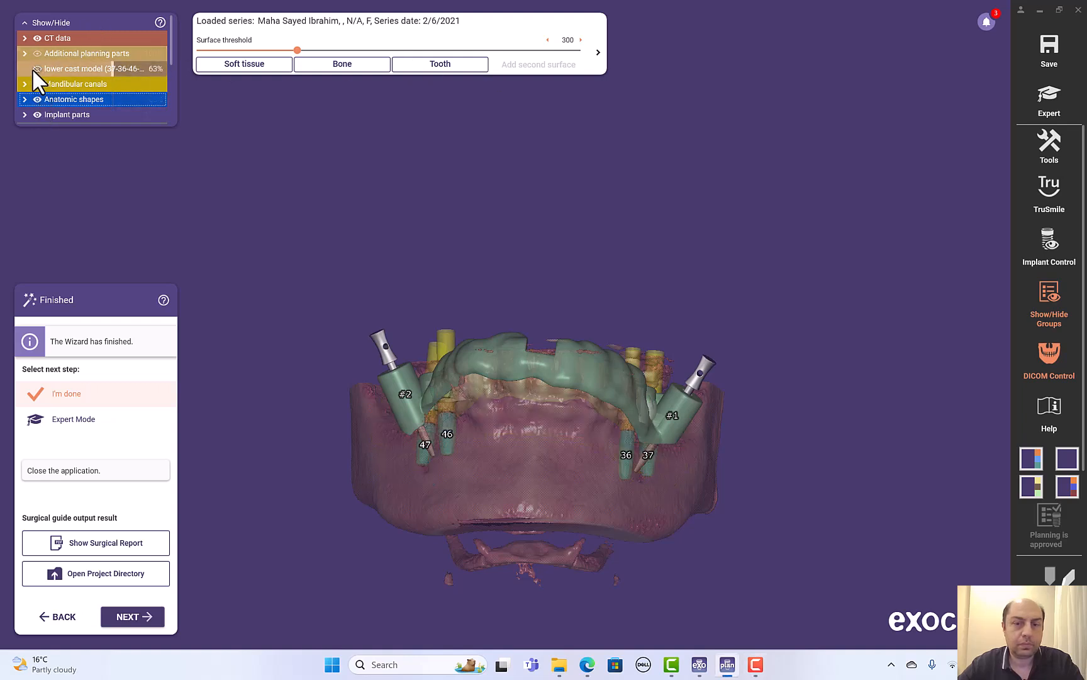
drag(171, 61, 170, 94)
click(36, 66)
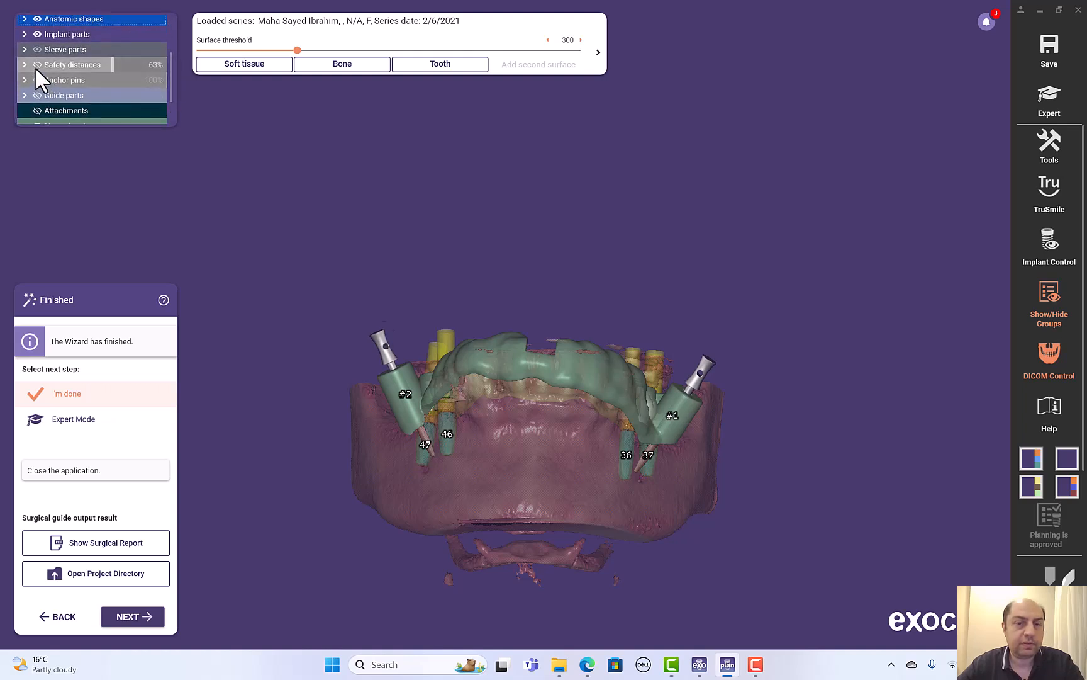
click(35, 66)
scroll(36, 94, down, 2)
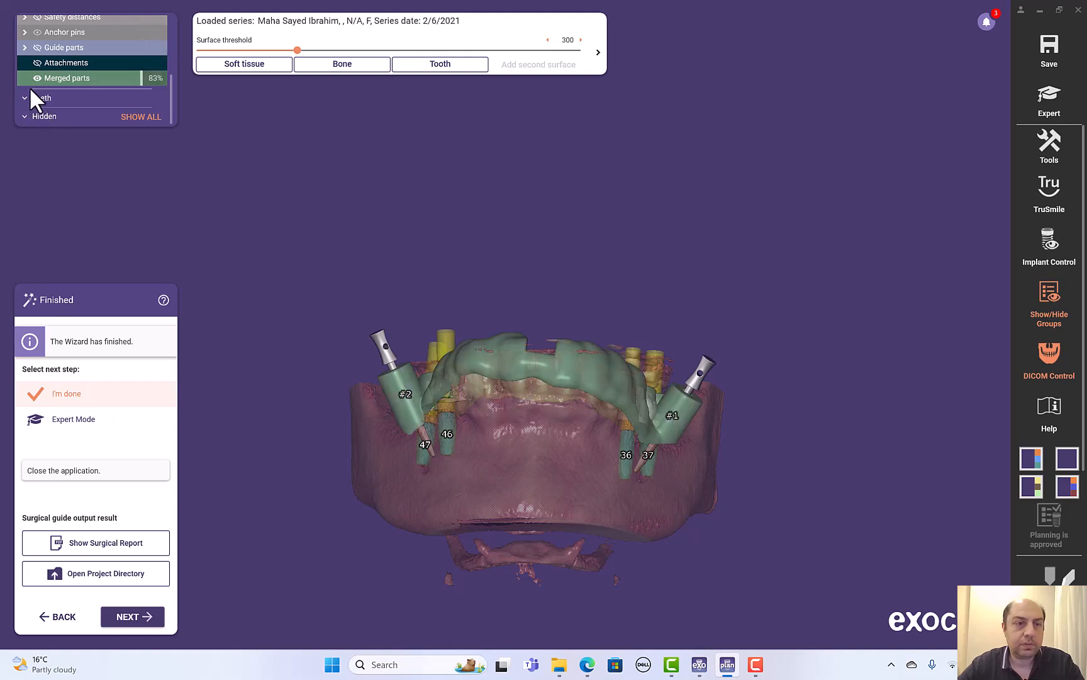
Hide the anatomic shapes, implant parts and CT data, and show the lower cast model at 53% opacity
scroll(57, 108, up, 3)
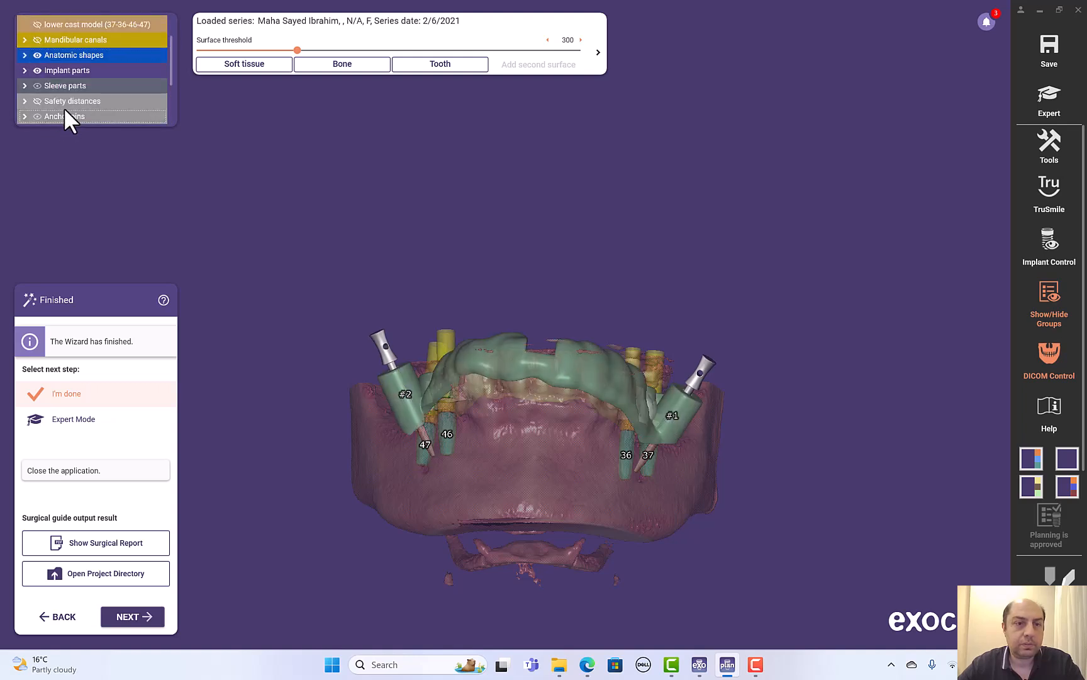
click(36, 55)
click(37, 69)
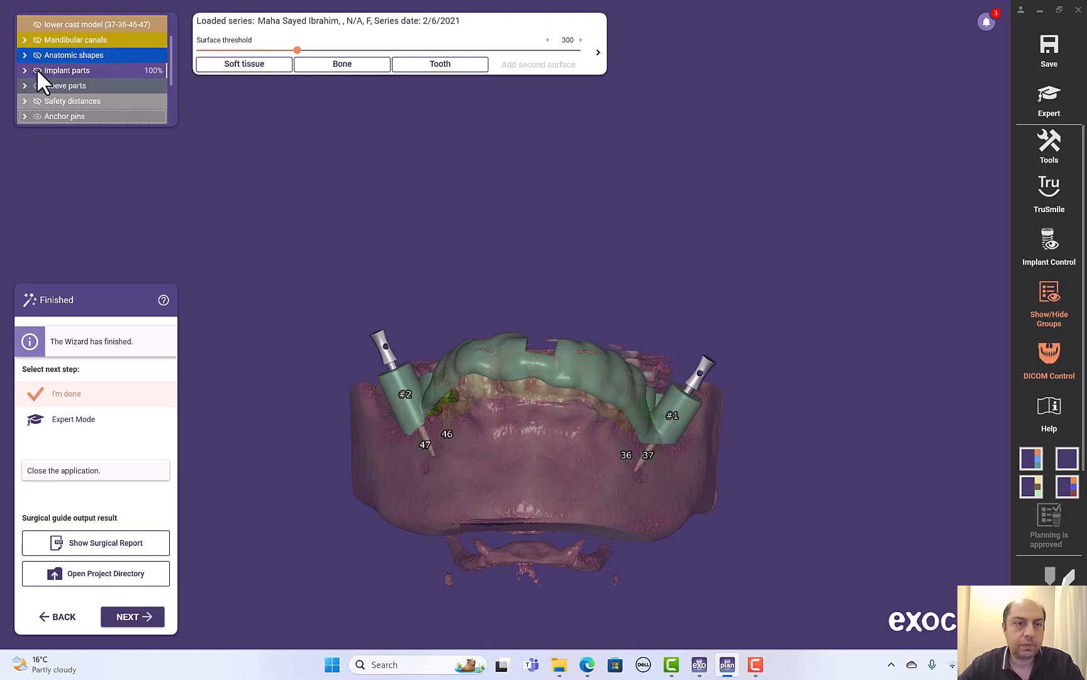
scroll(39, 48, up, 3)
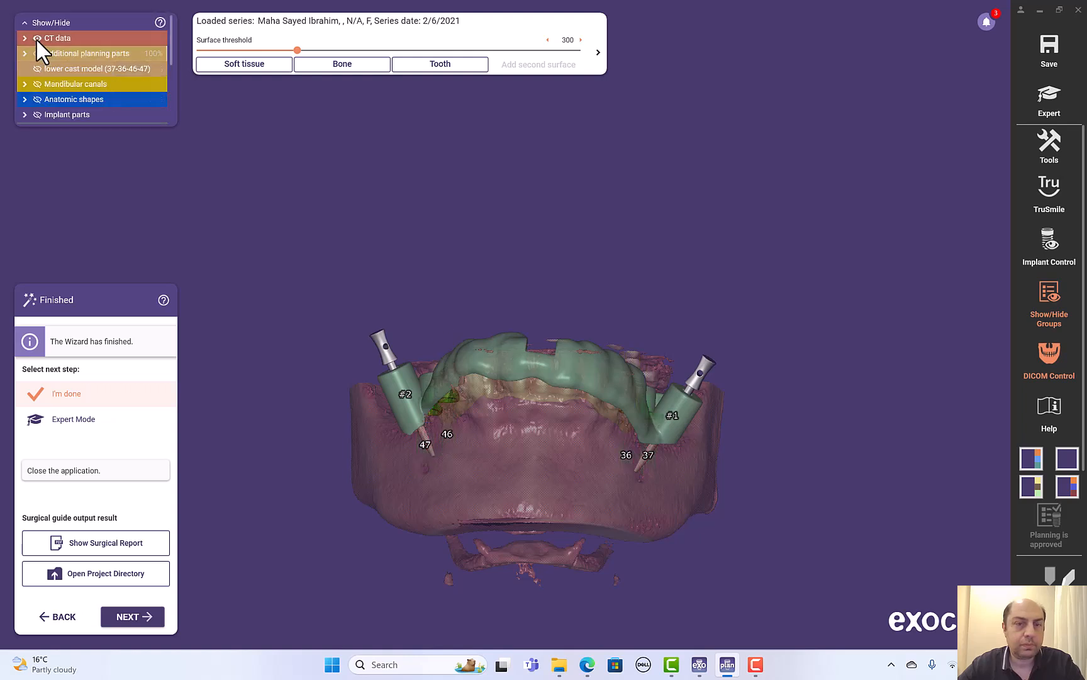
click(36, 38)
click(35, 69)
drag(35, 69, 58, 71)
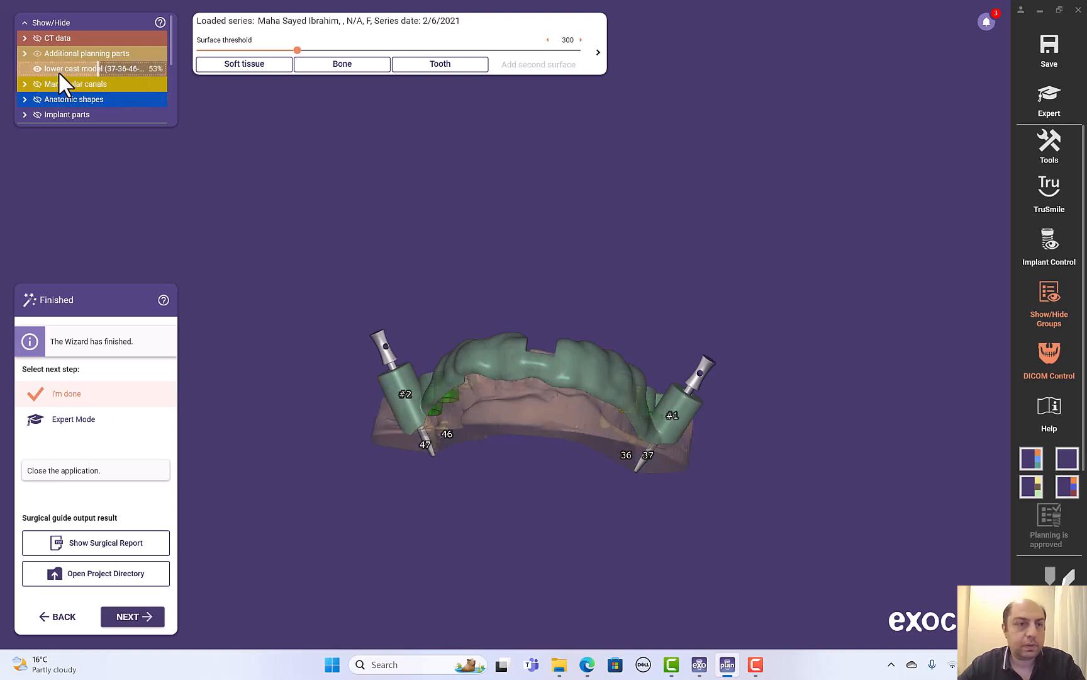
Expand the teeth group and hide its lower cast model and the implant planning teeth 36 and 37
drag(172, 57, 174, 128)
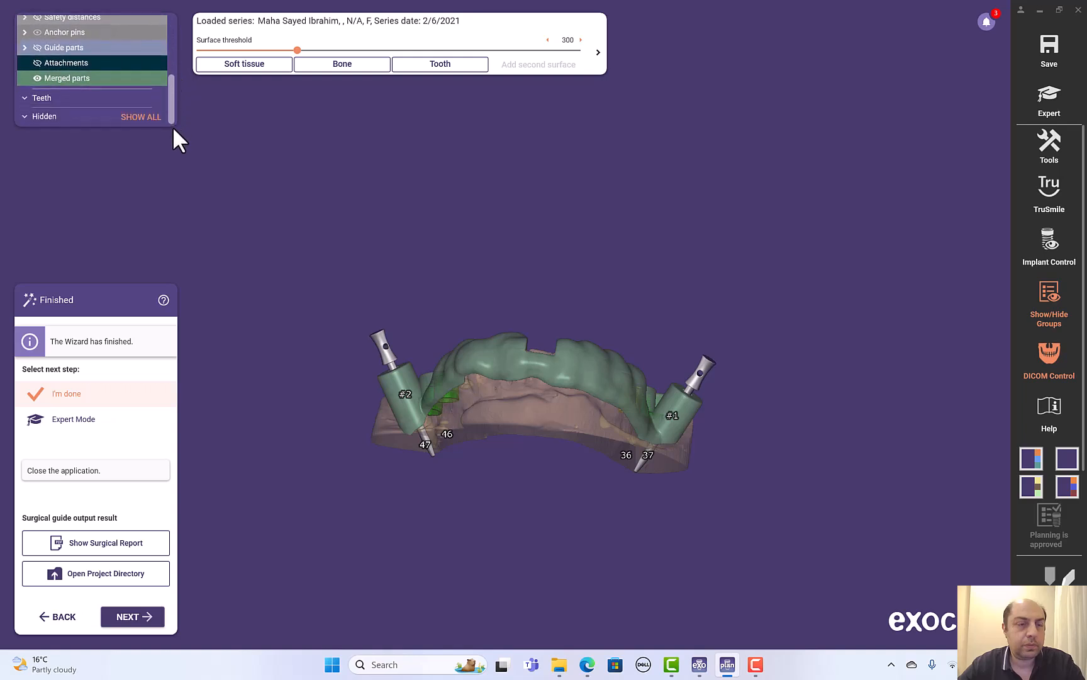
click(25, 98)
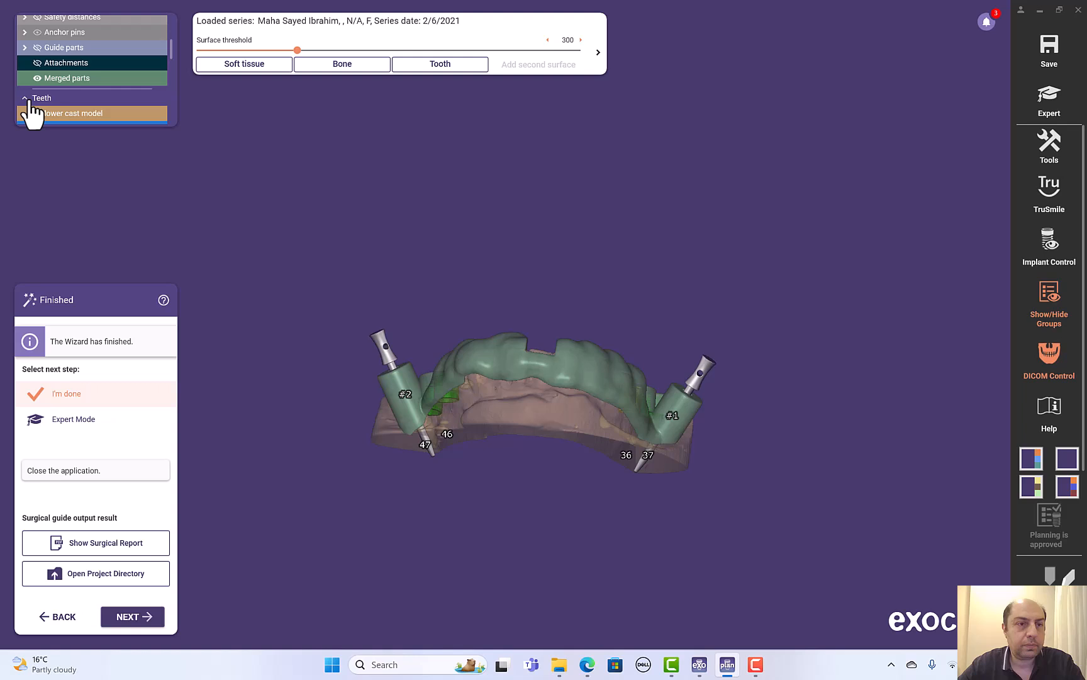
scroll(37, 111, down, 3)
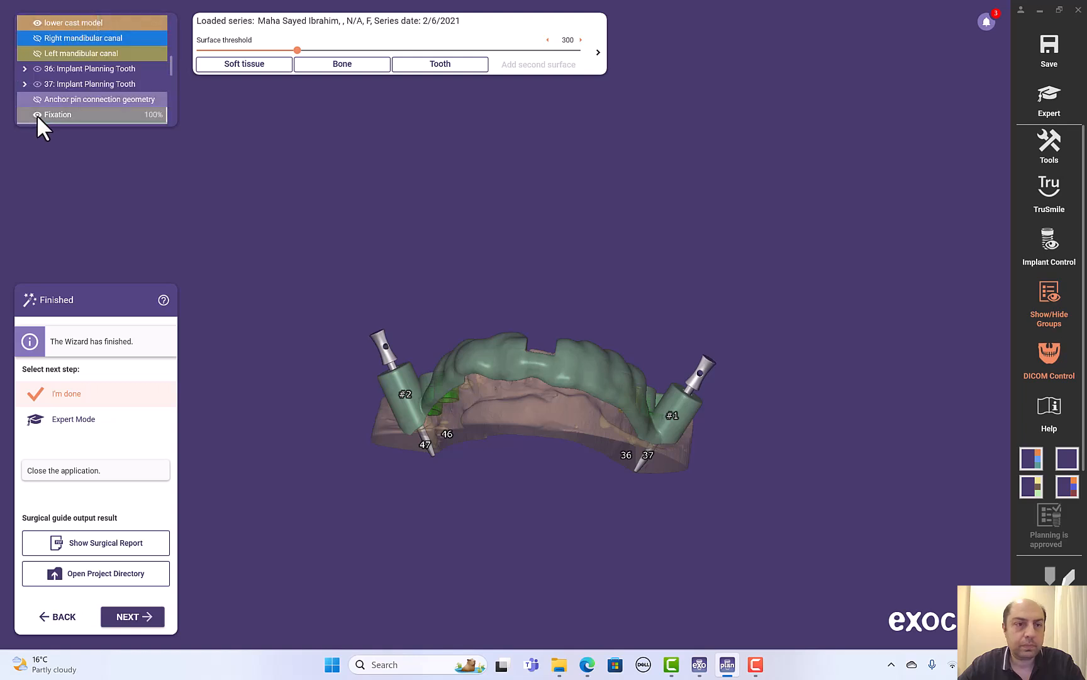
scroll(26, 94, down, 3)
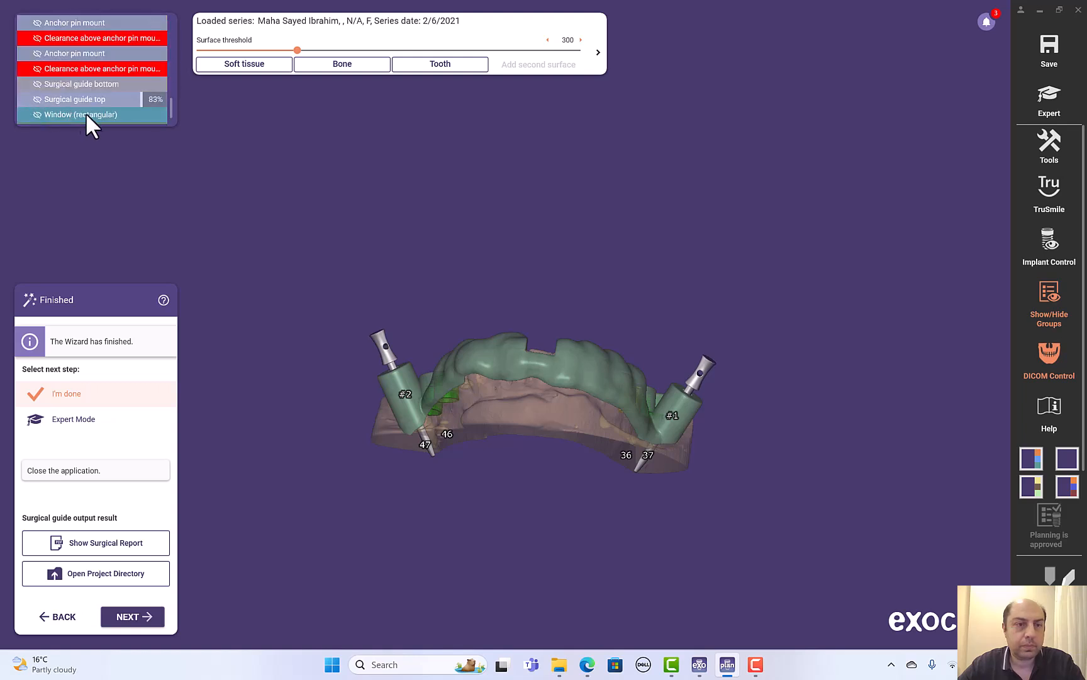
drag(168, 109, 172, 61)
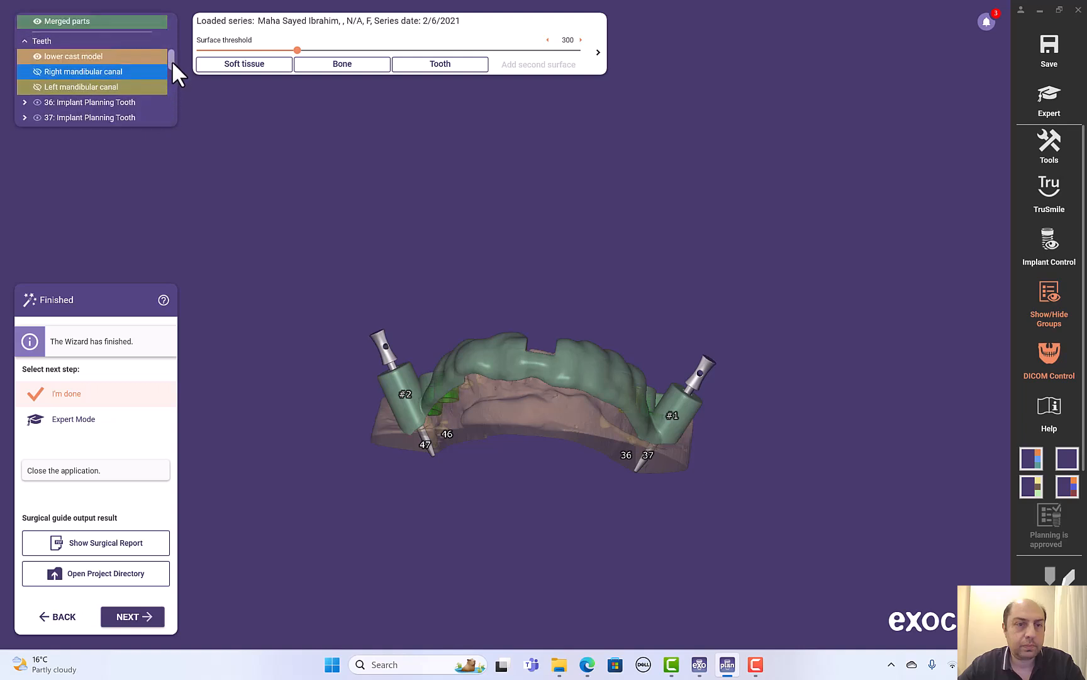
click(37, 56)
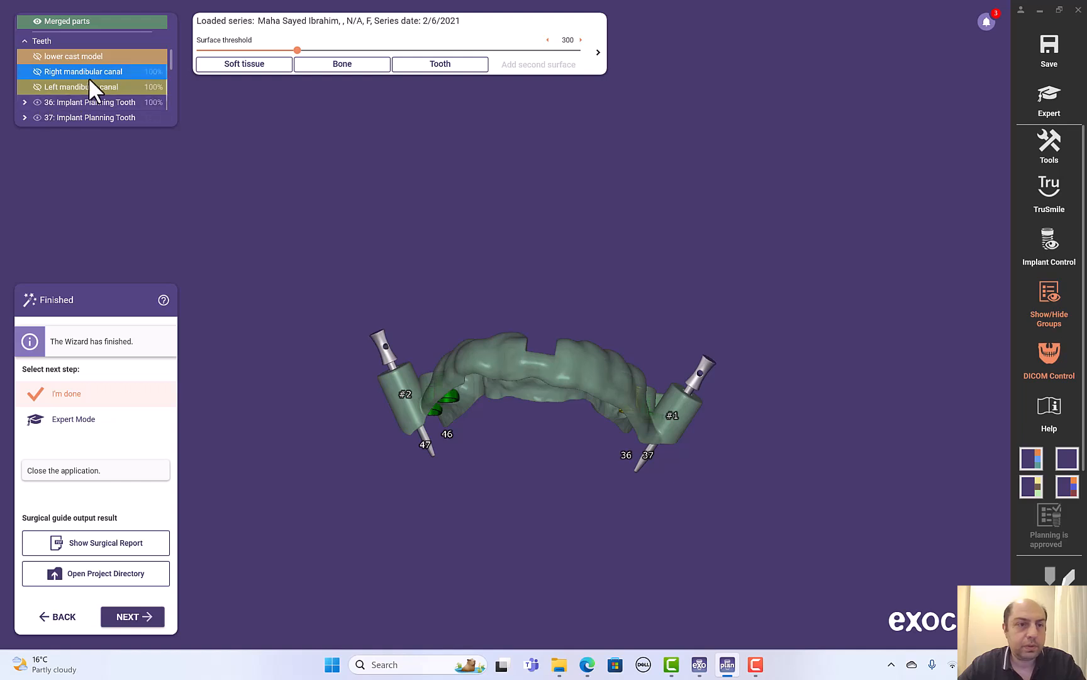
click(37, 102)
click(36, 115)
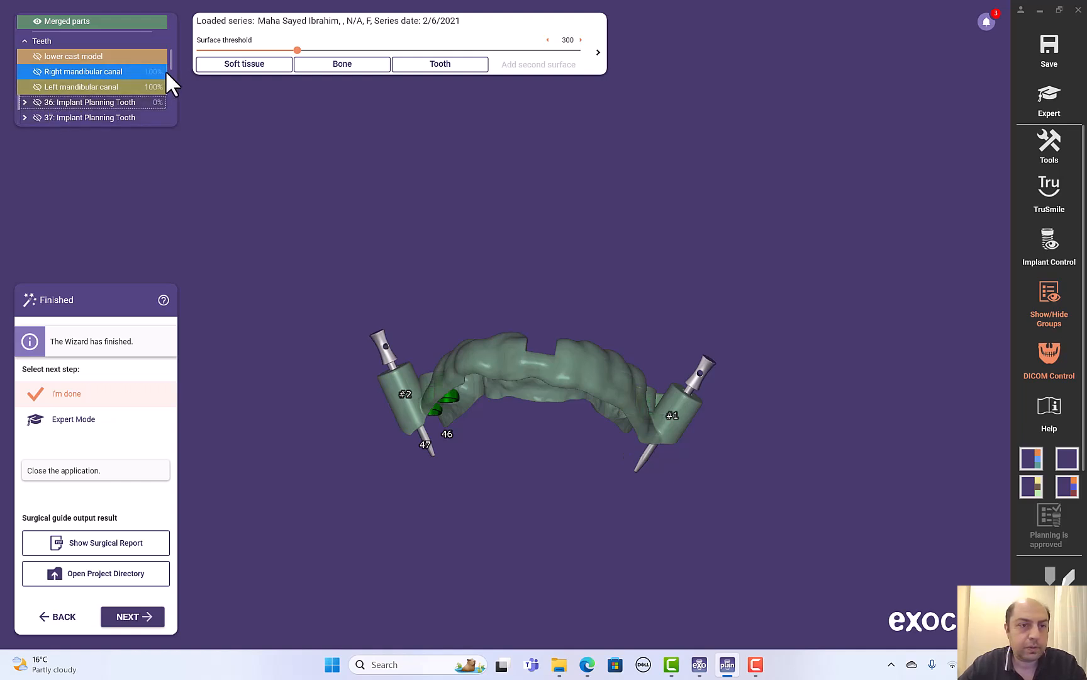
Hide the fixation of anchor pin #1, and briefly display its safety distance at 63% opacity before hiding it again
drag(172, 62, 170, 72)
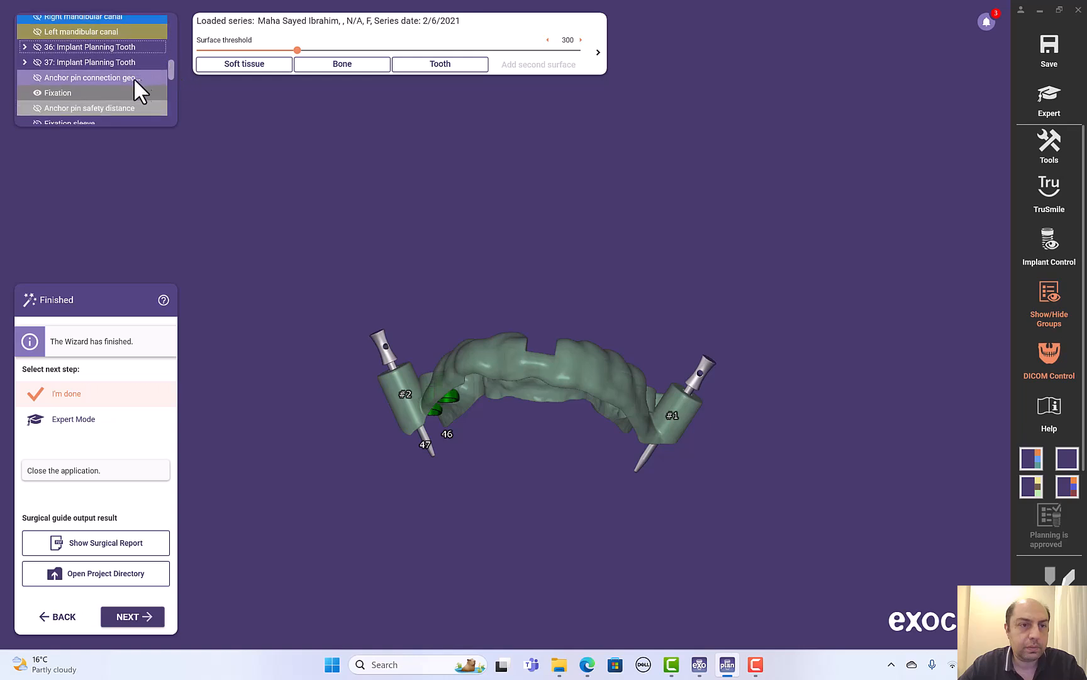
click(37, 92)
click(37, 108)
click(37, 108)
click(71, 108)
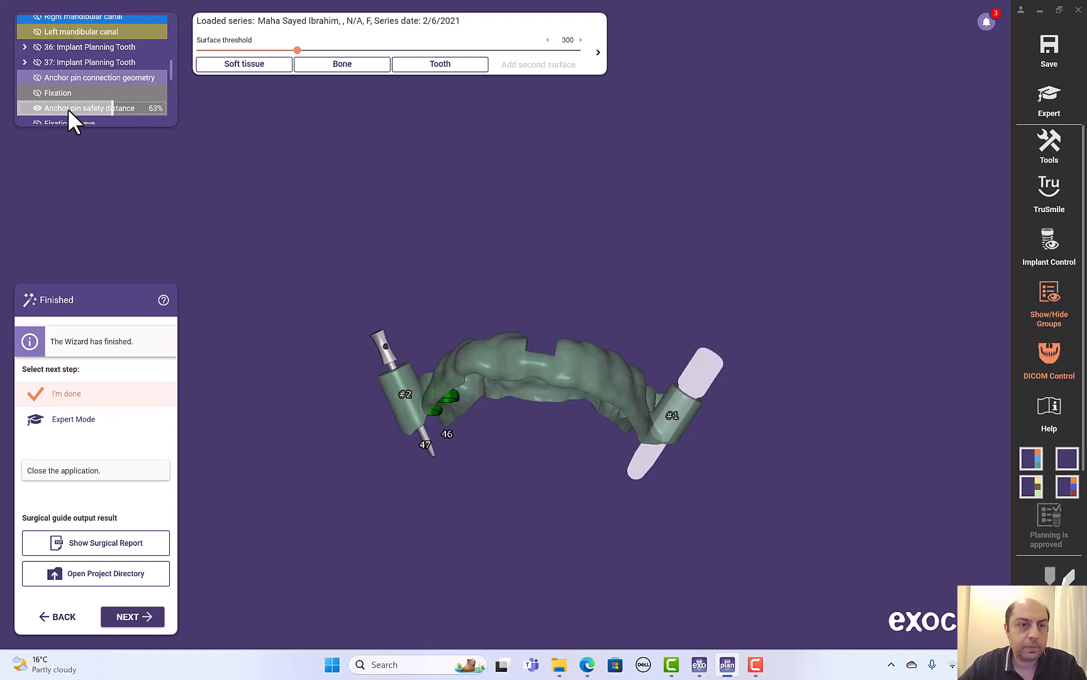
click(39, 107)
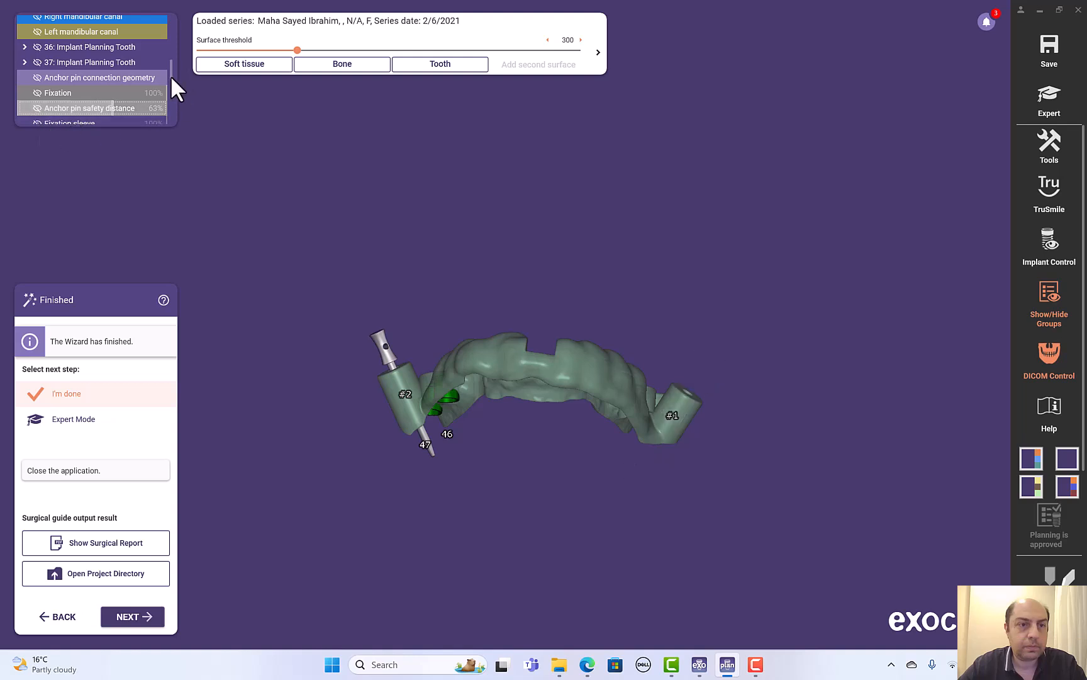
Hide the fixation of anchor pin #2 and inspect the guide from a slightly different angle
drag(171, 71, 169, 90)
click(38, 71)
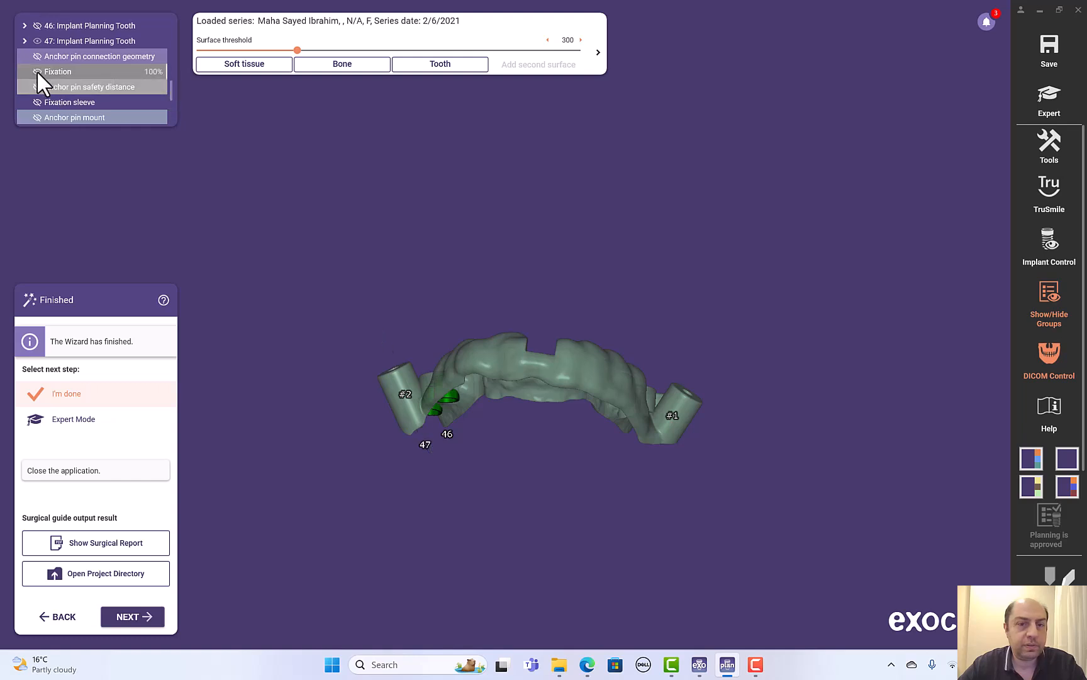
right_drag(421, 244, 421, 241)
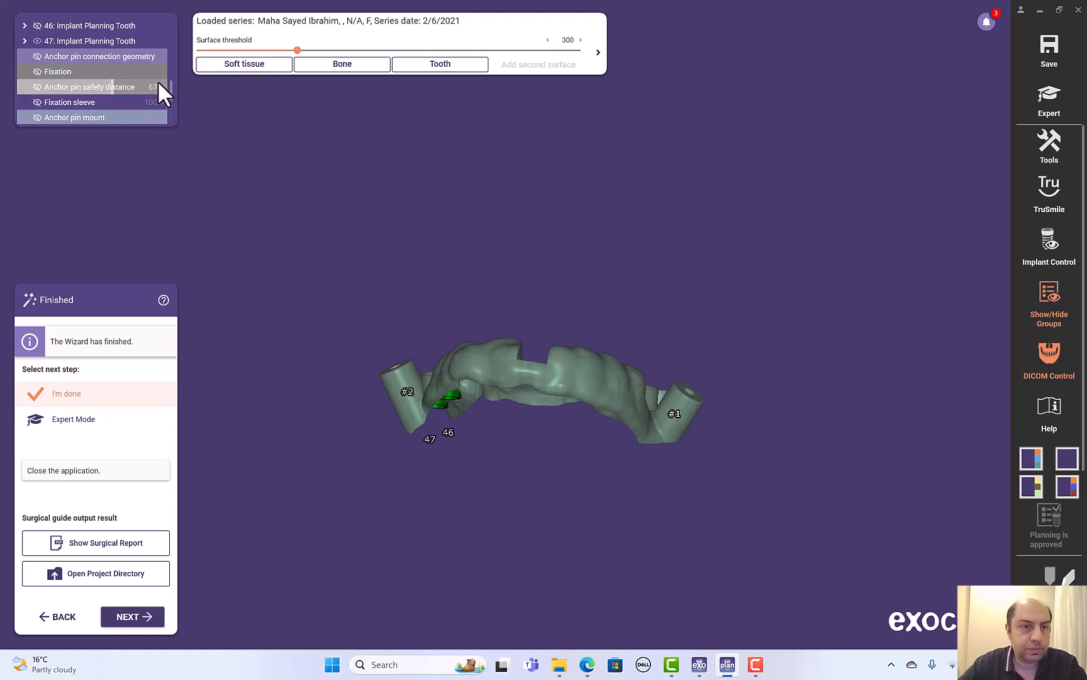
Hide all remaining objects and show only the merged surgical guide
drag(170, 83, 168, 107)
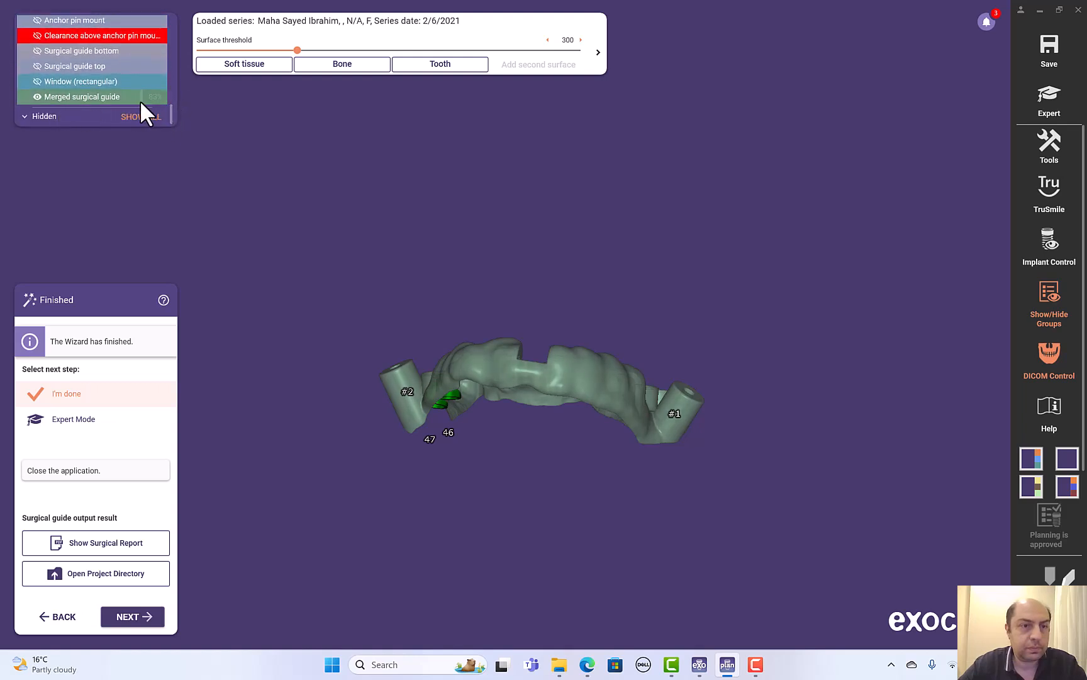
click(151, 117)
click(149, 117)
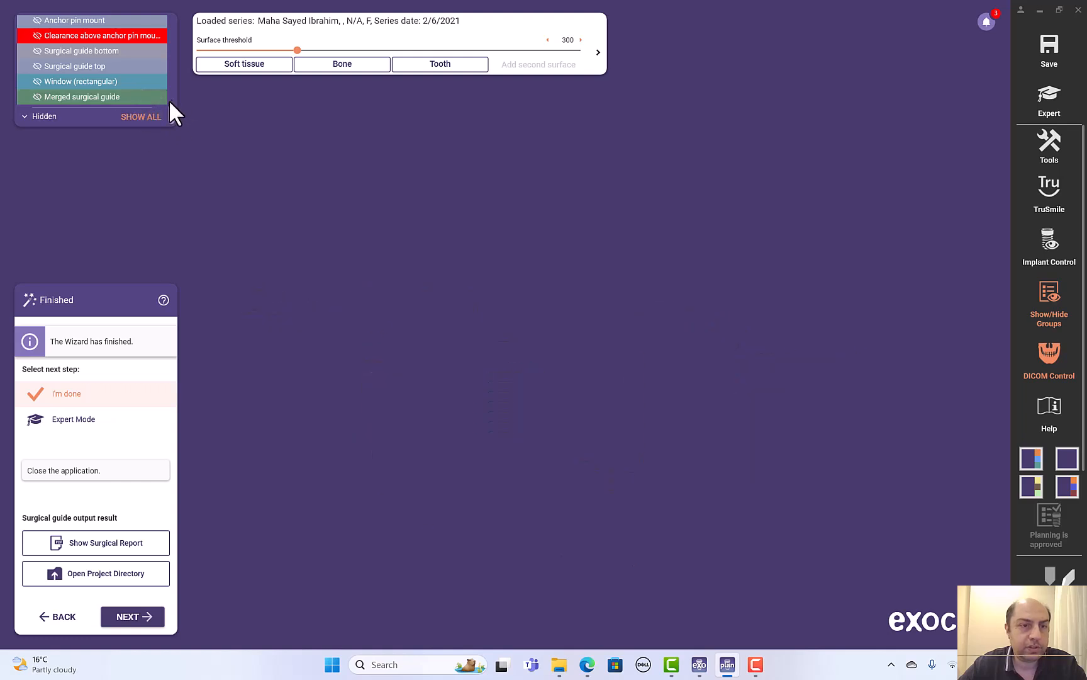
mouse_move(170, 107)
mouse_down()
mouse_move(173, 68)
mouse_move(177, 108)
mouse_up()
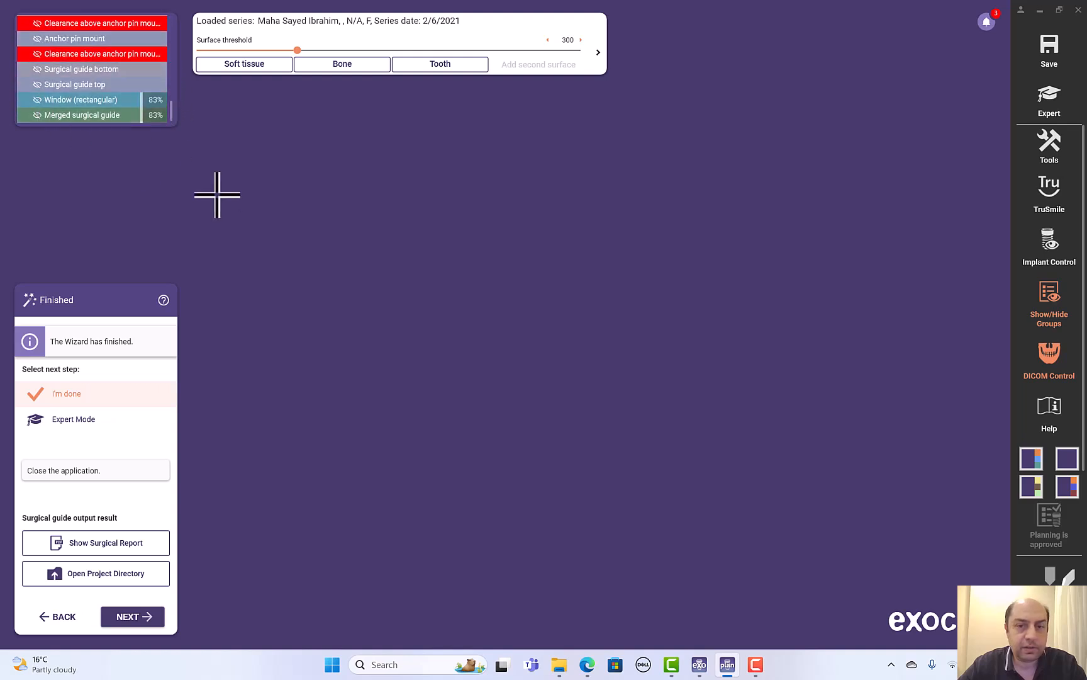
click(36, 115)
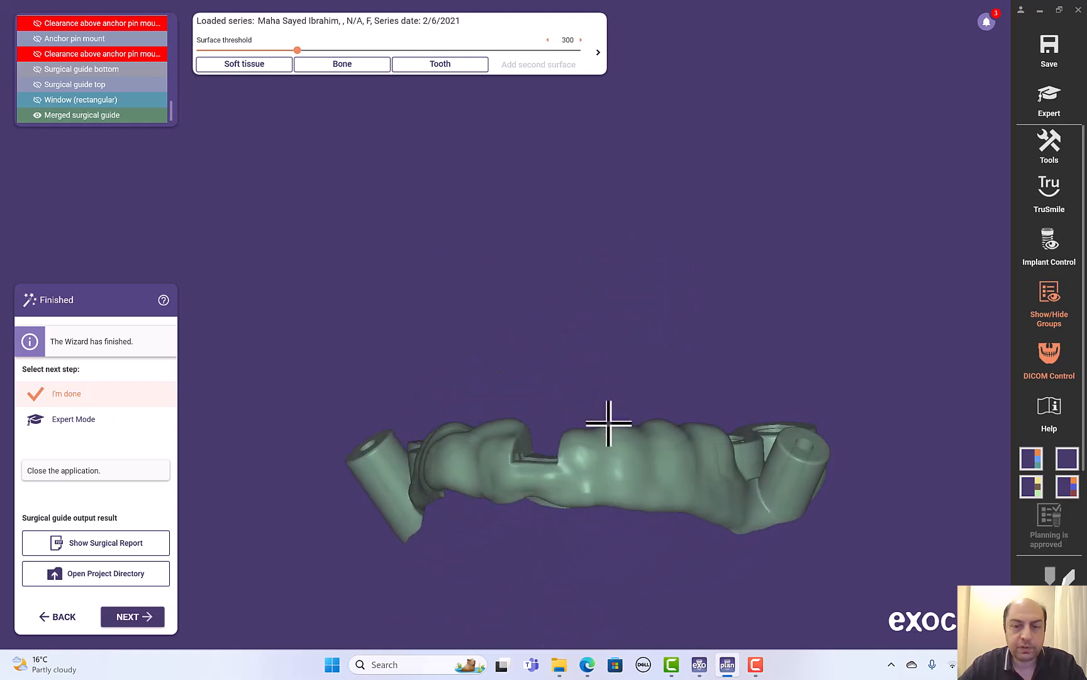
Try to save the scene of the isolated guide as an implant planning scene or STL file
right_click(637, 433)
right_click(609, 372)
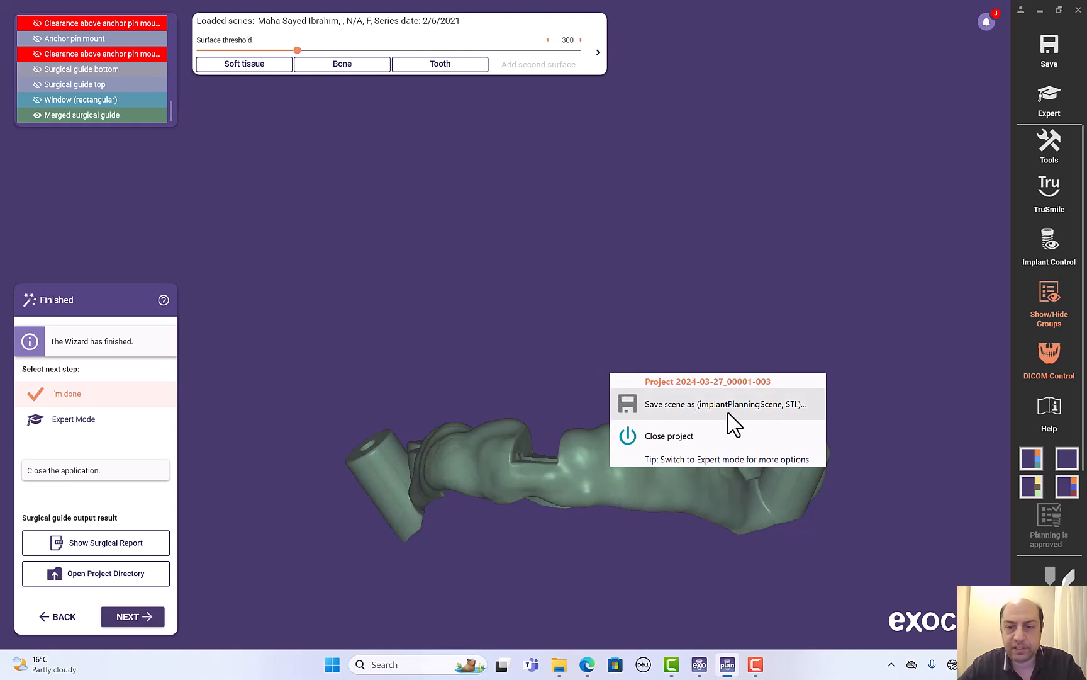
click(755, 404)
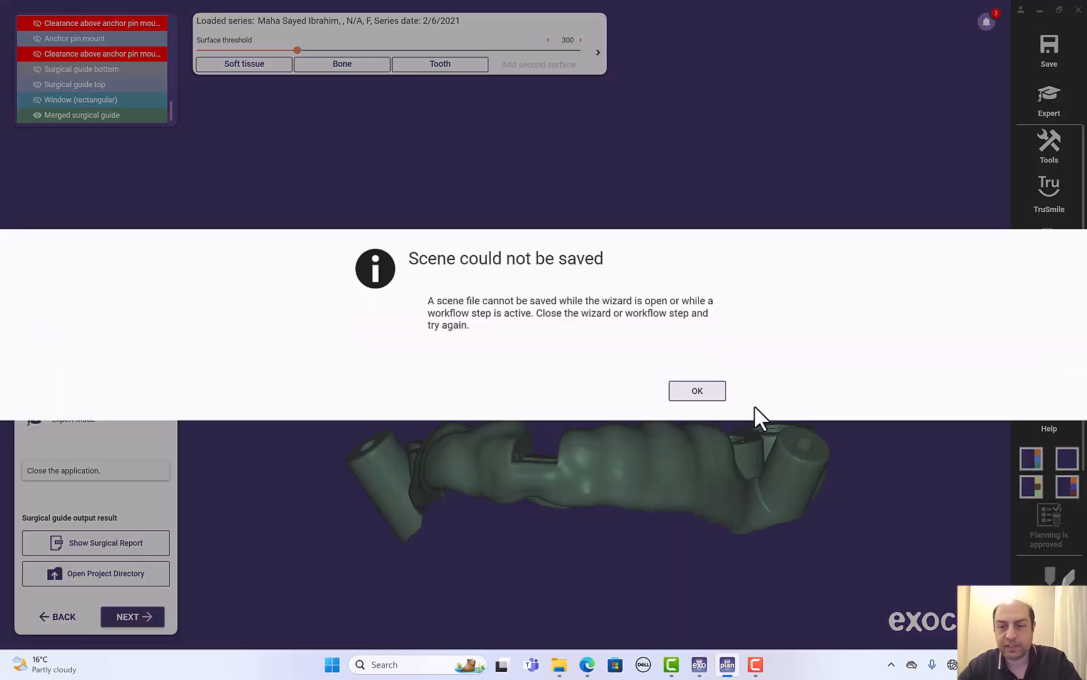
click(697, 390)
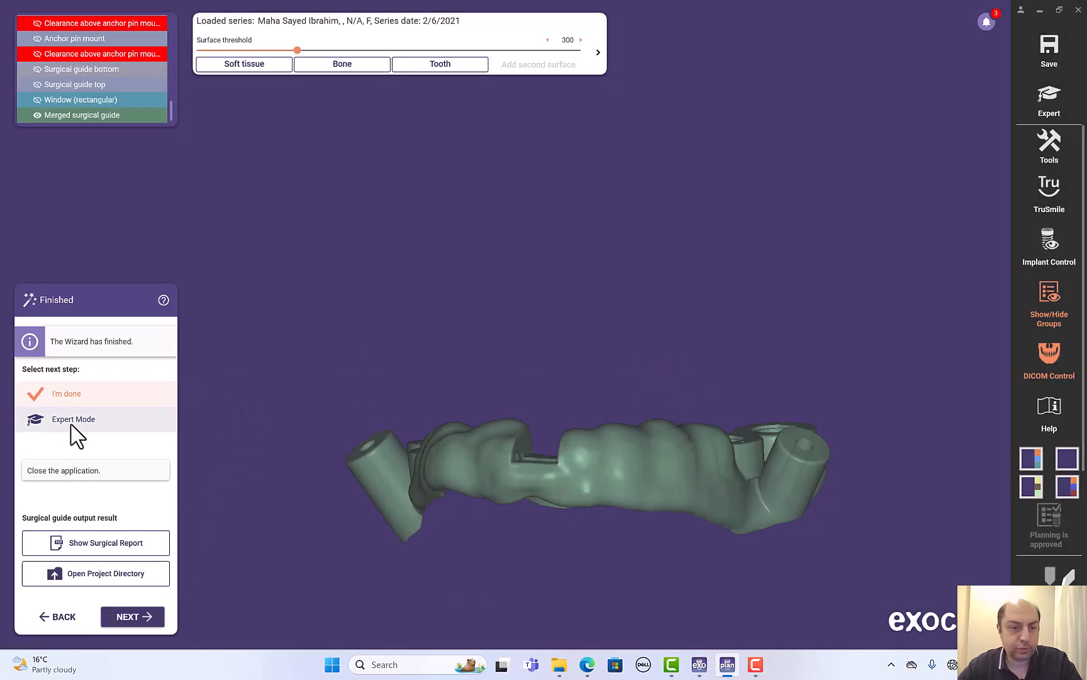
Finish the wizard to close the design session, switch to exoplan DB and open the project folder in the file explorer
click(143, 620)
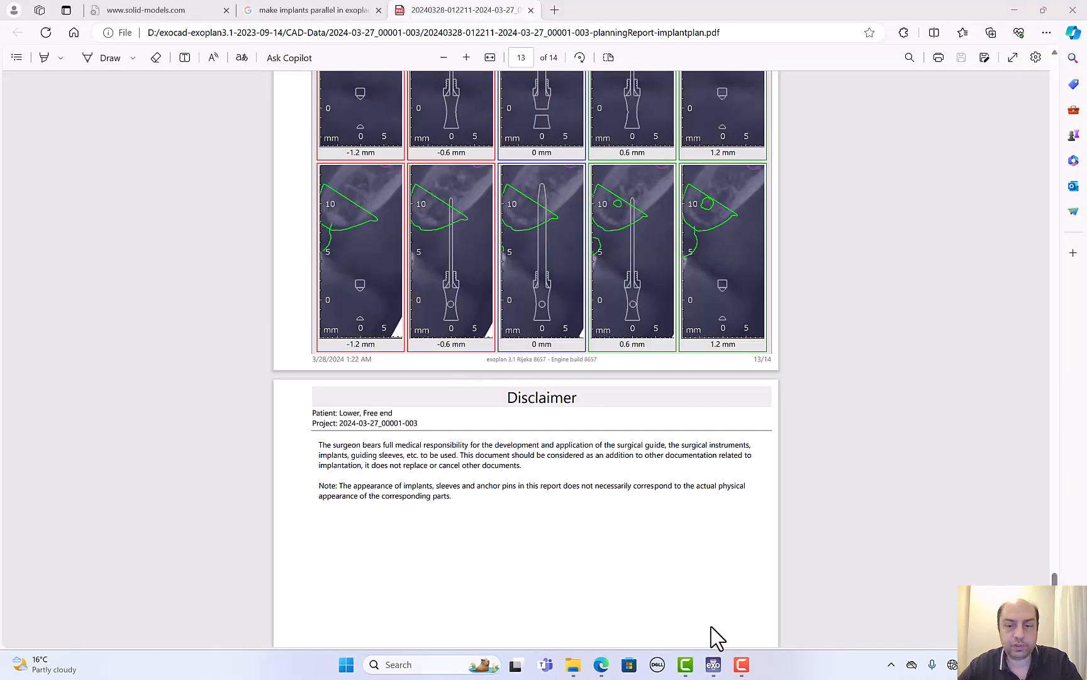
mouse_move(721, 660)
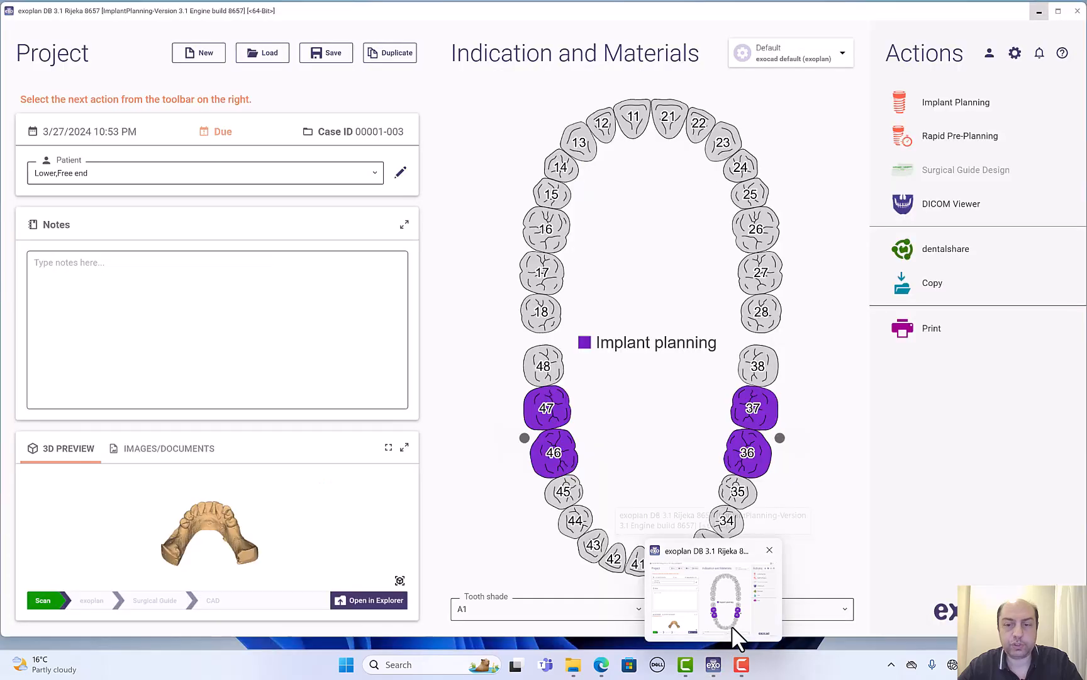
click(728, 636)
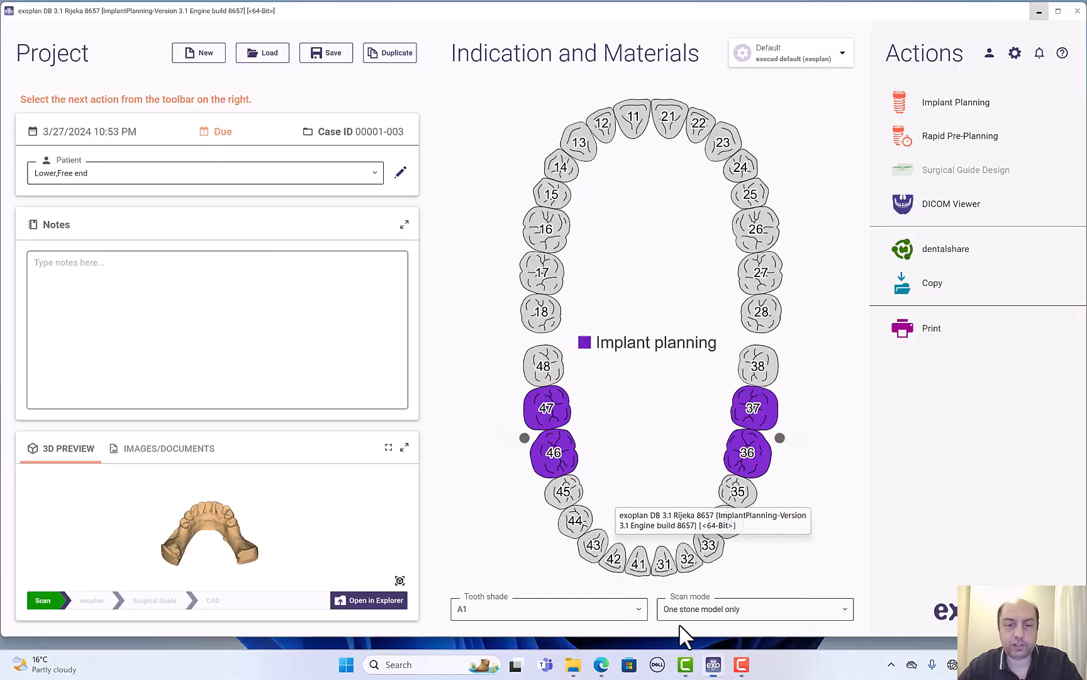
click(376, 600)
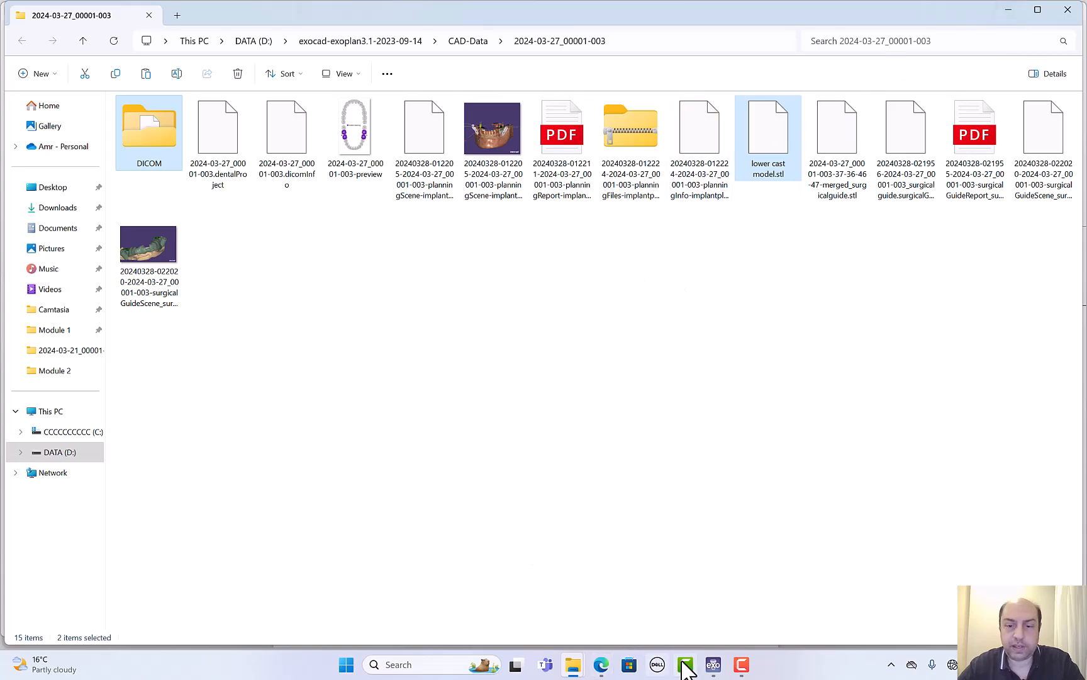
Return to exoplan DB, start implant planning again and load the saved surgical guide scene
click(713, 665)
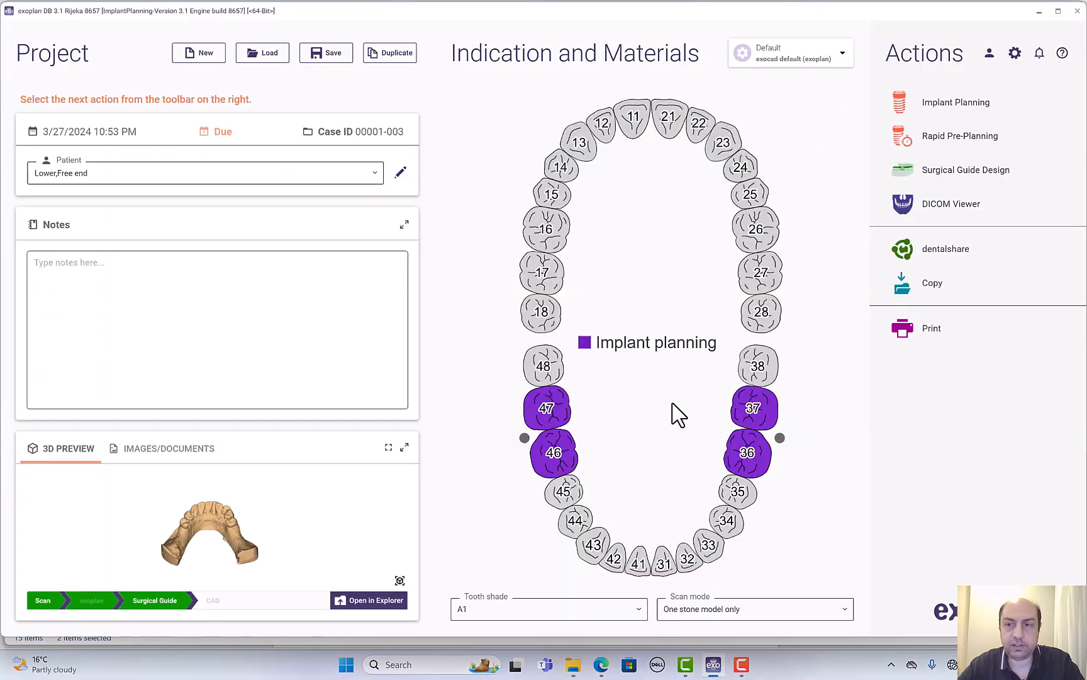
click(947, 104)
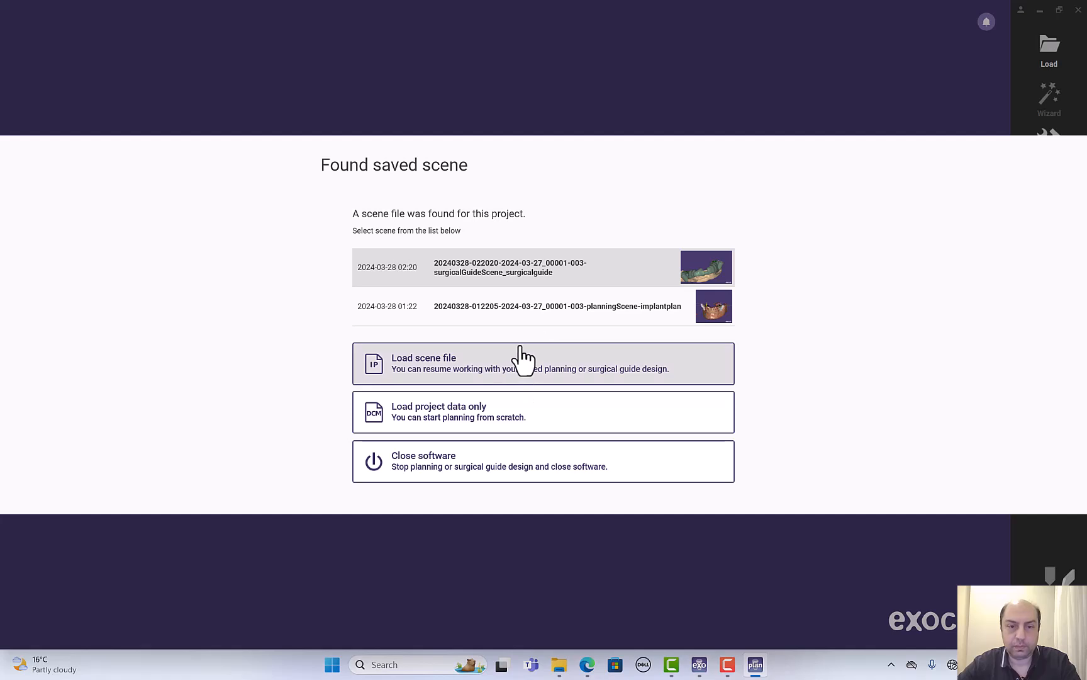
click(493, 365)
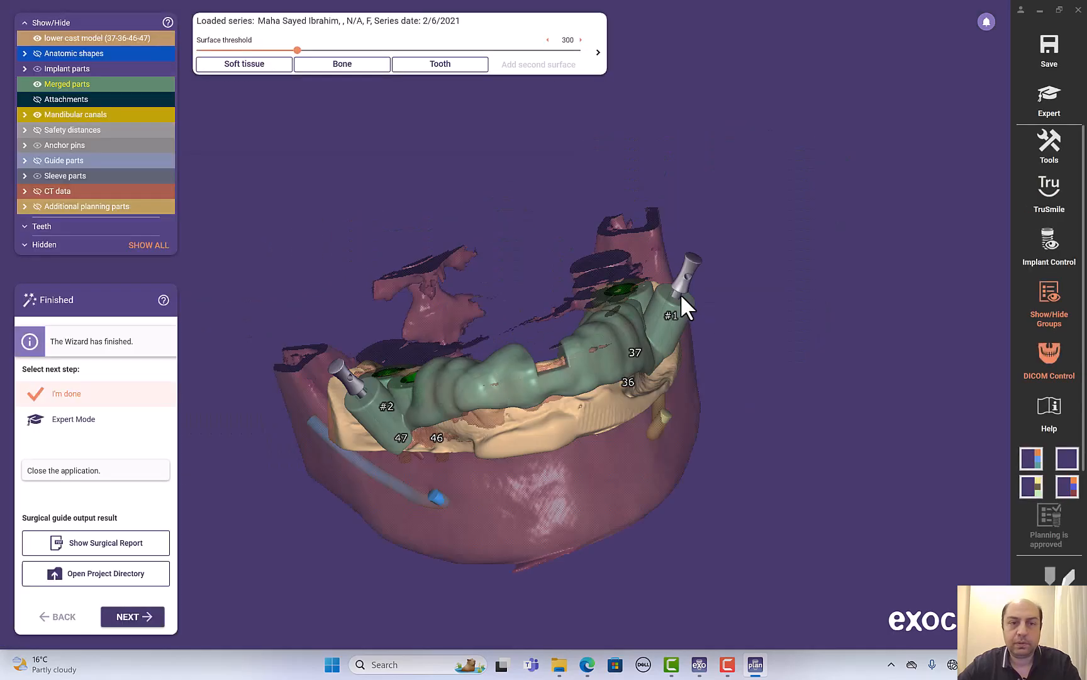
Hide every object group and show only the merged parts
click(149, 245)
click(153, 252)
click(62, 207)
click(135, 246)
click(134, 247)
click(58, 206)
click(50, 191)
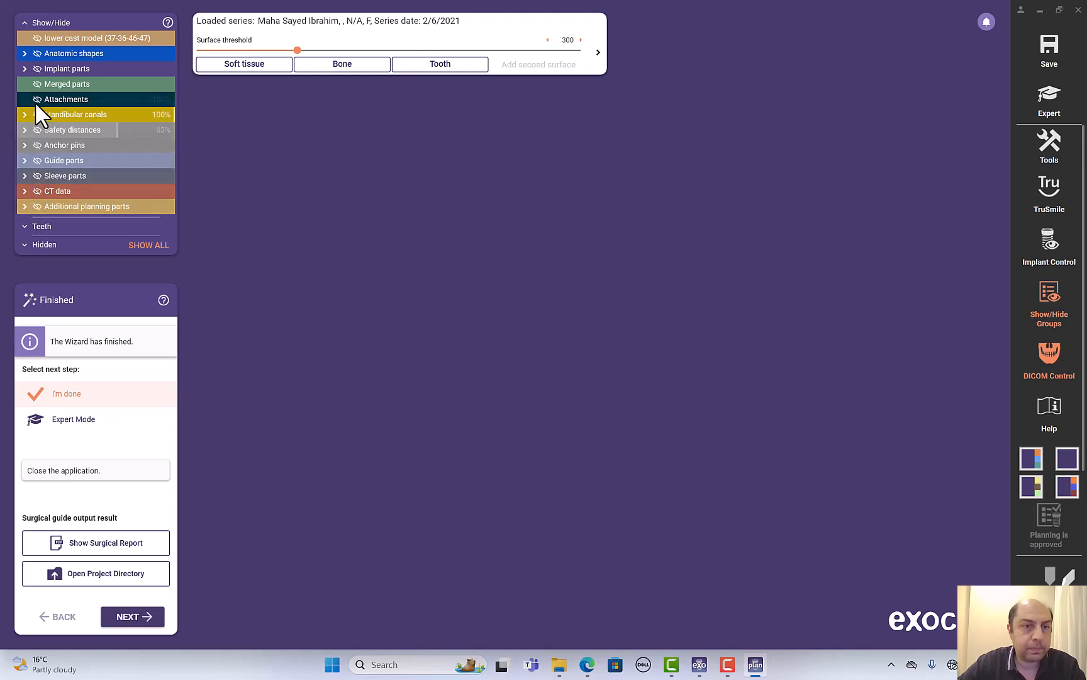
click(37, 83)
Try to save the reloaded scene to a file
right_click(541, 283)
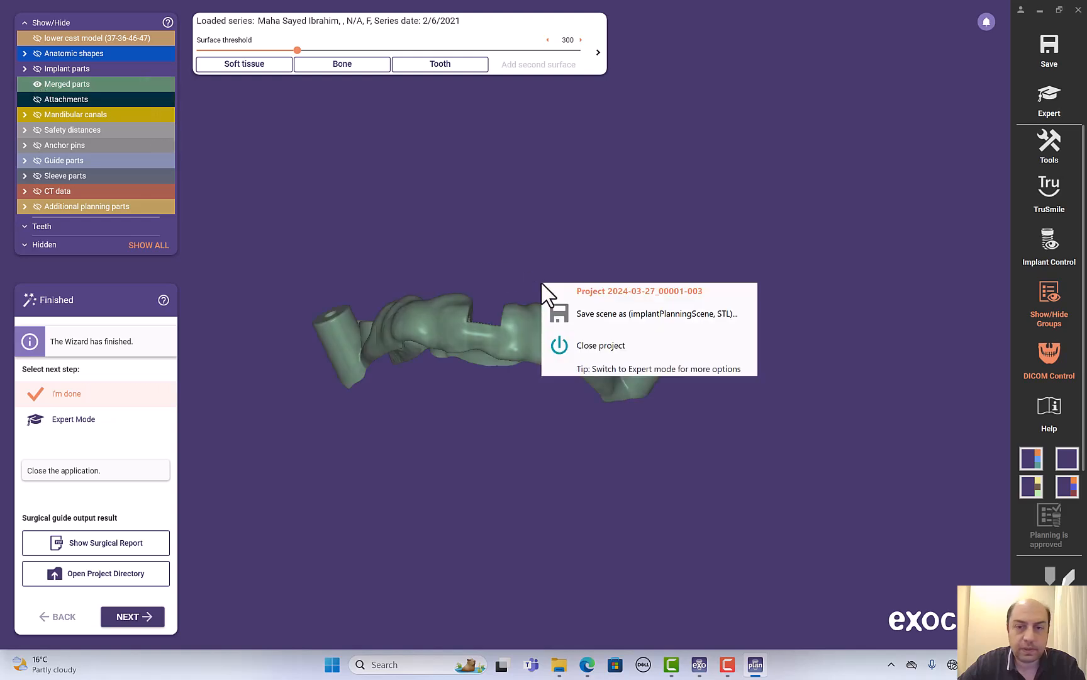
click(668, 318)
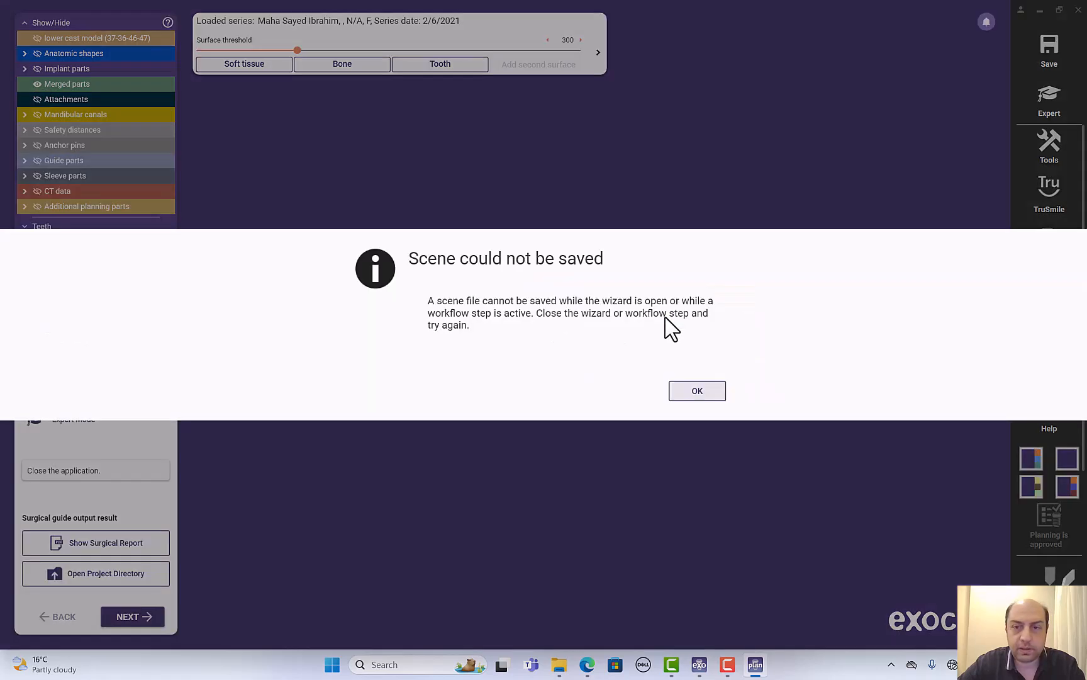
click(685, 391)
Save the merged surgical guide mesh to the project folder as "Surgical guide" using the original coordinate system of the scan data
right_click(602, 343)
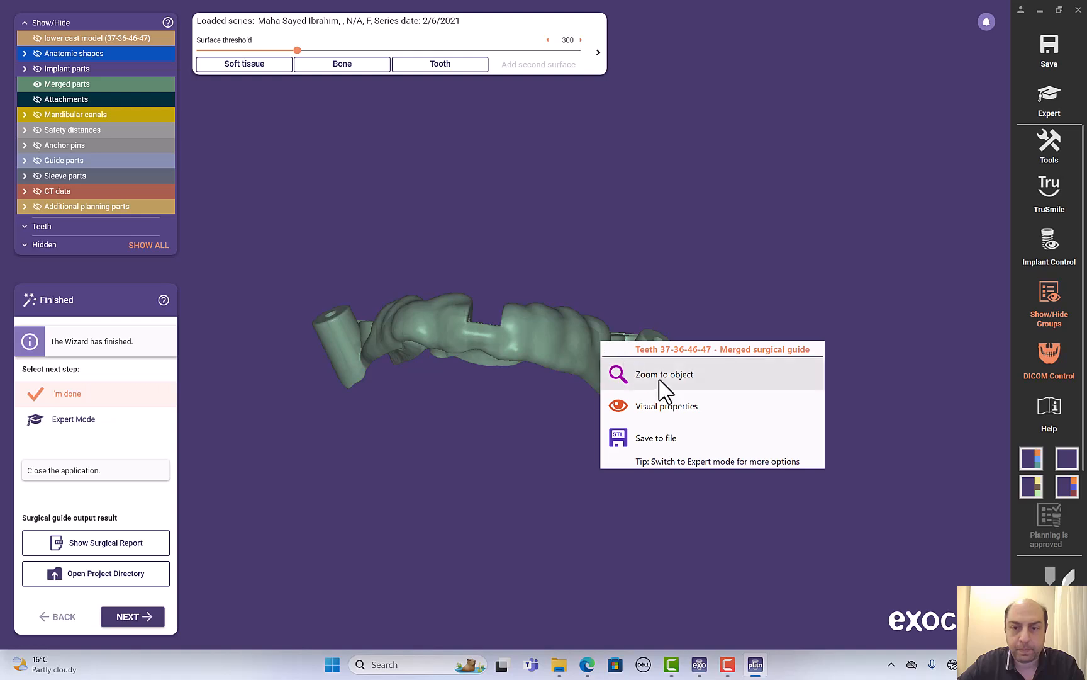
right_click(560, 342)
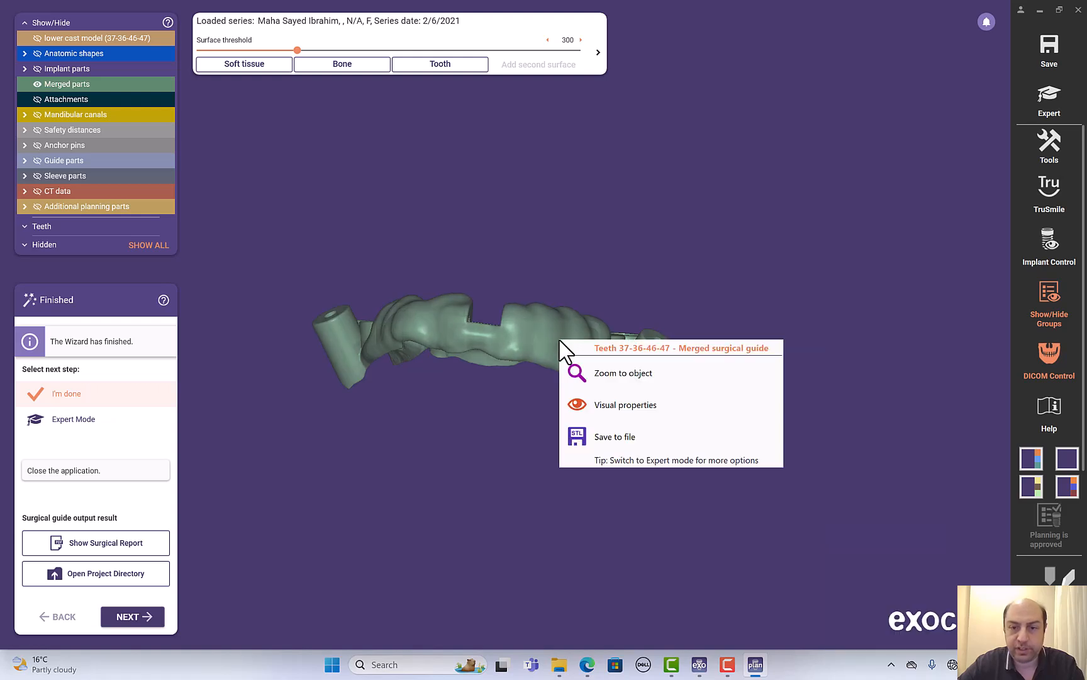
click(611, 441)
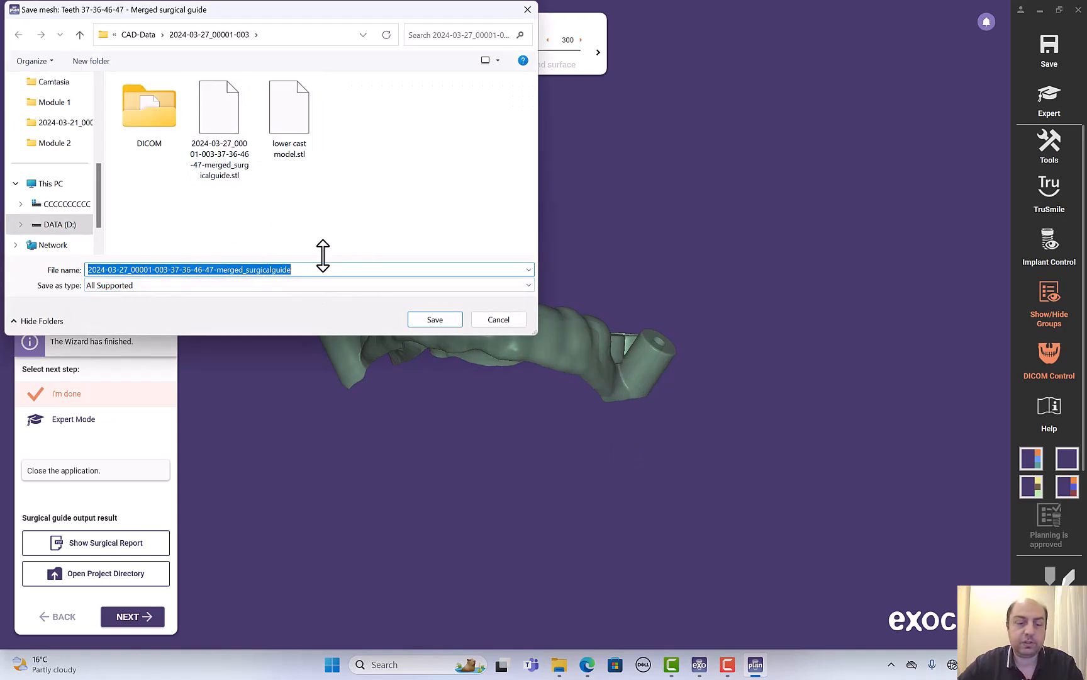
text(Surgical)
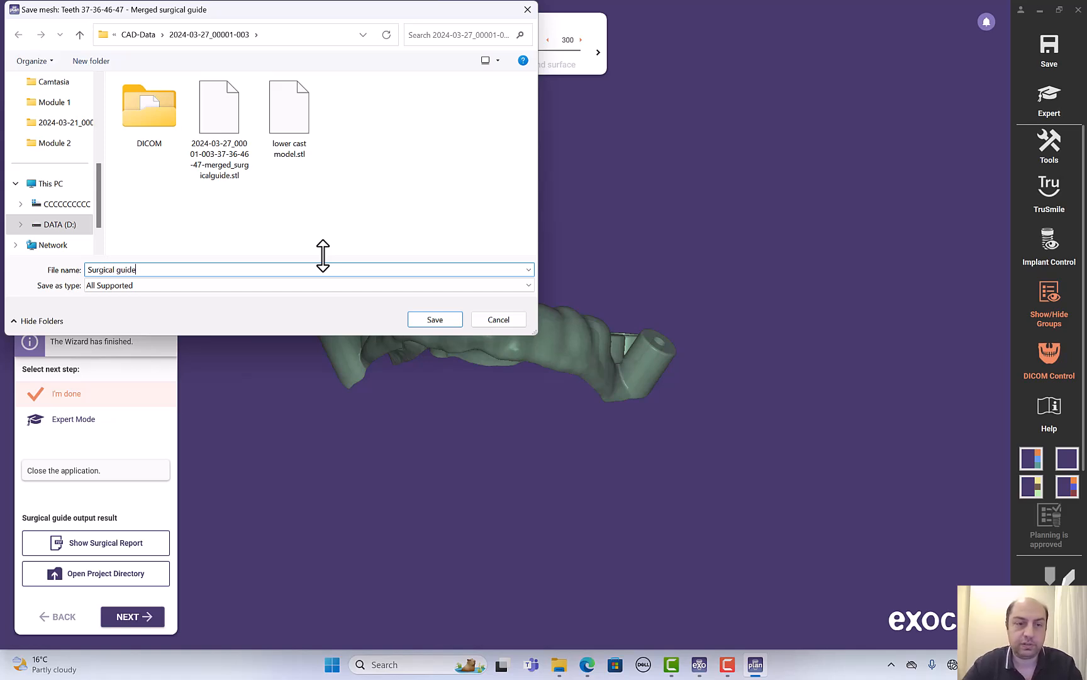
click(443, 321)
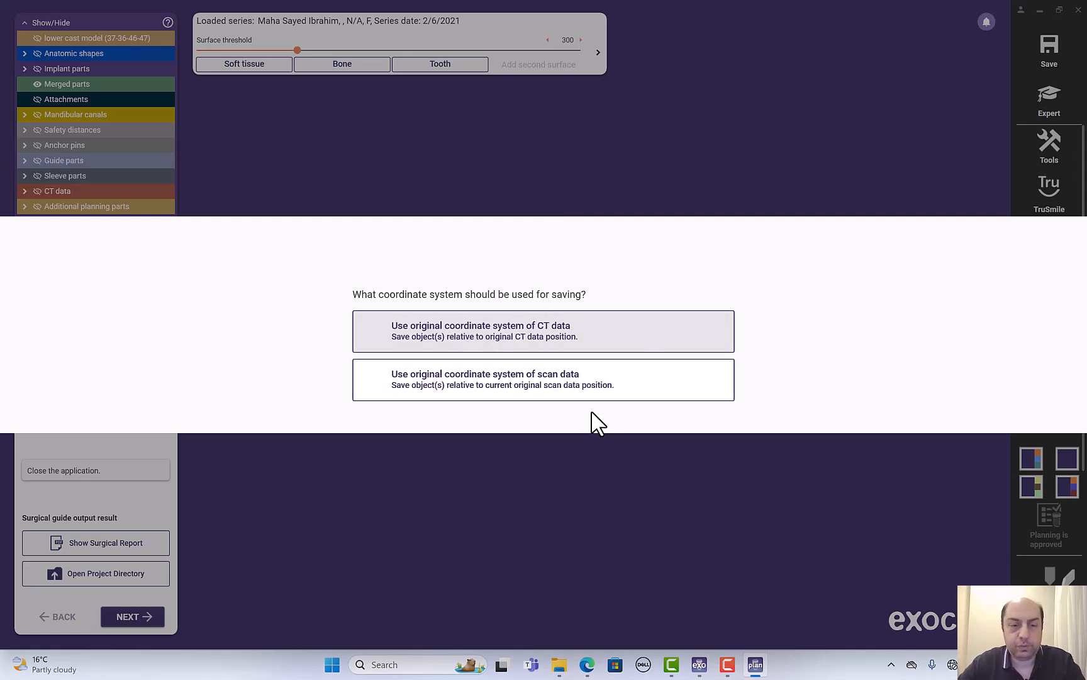
click(483, 398)
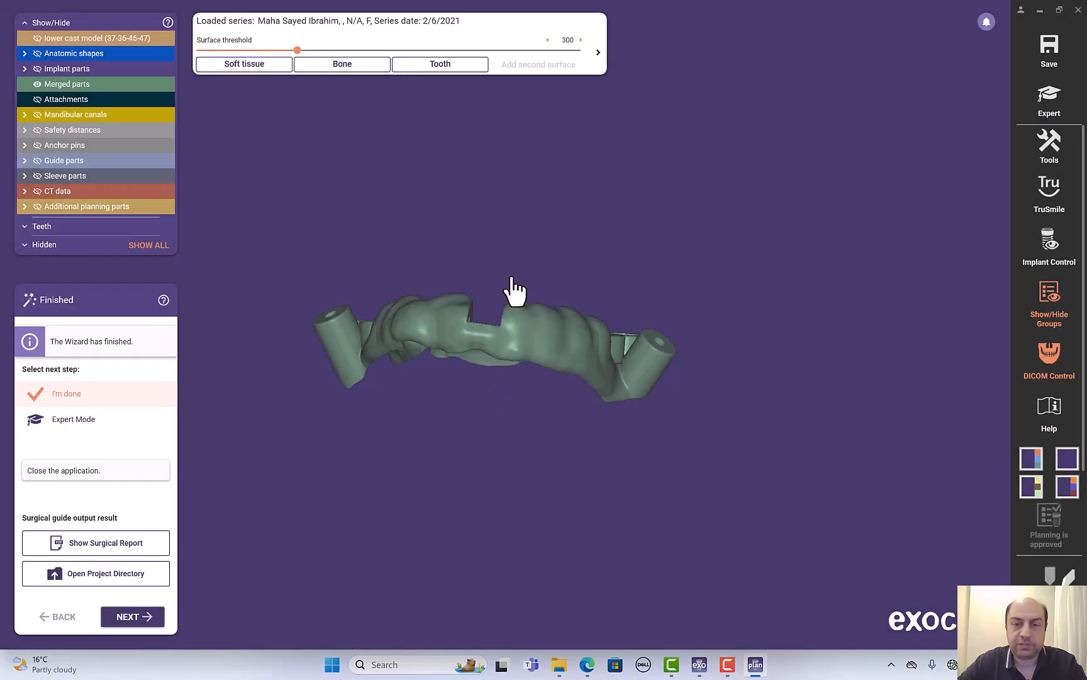